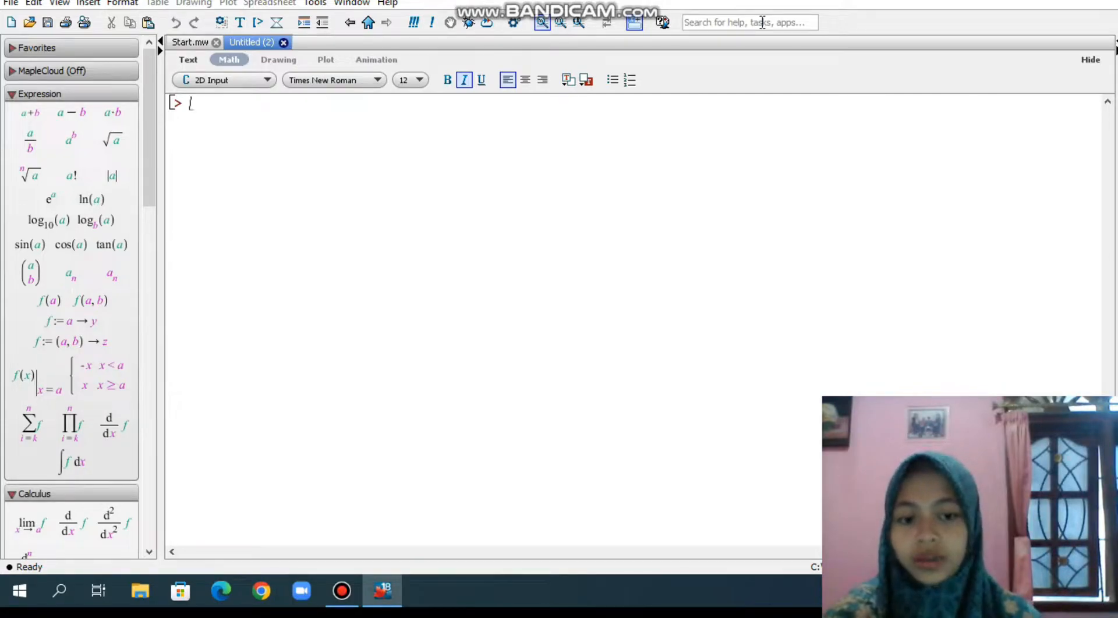
Define the function f := (x) → 5·x + 8 on the first input line and evaluate it
{"action": "type", "text": "f"}
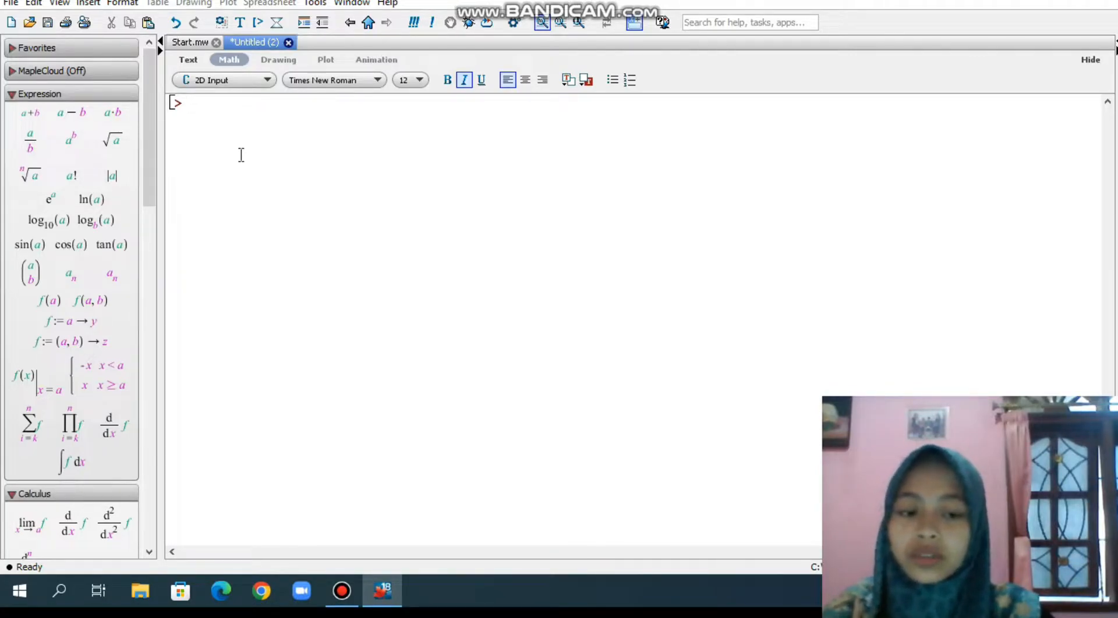
{"action": "type", "text": "f:="}
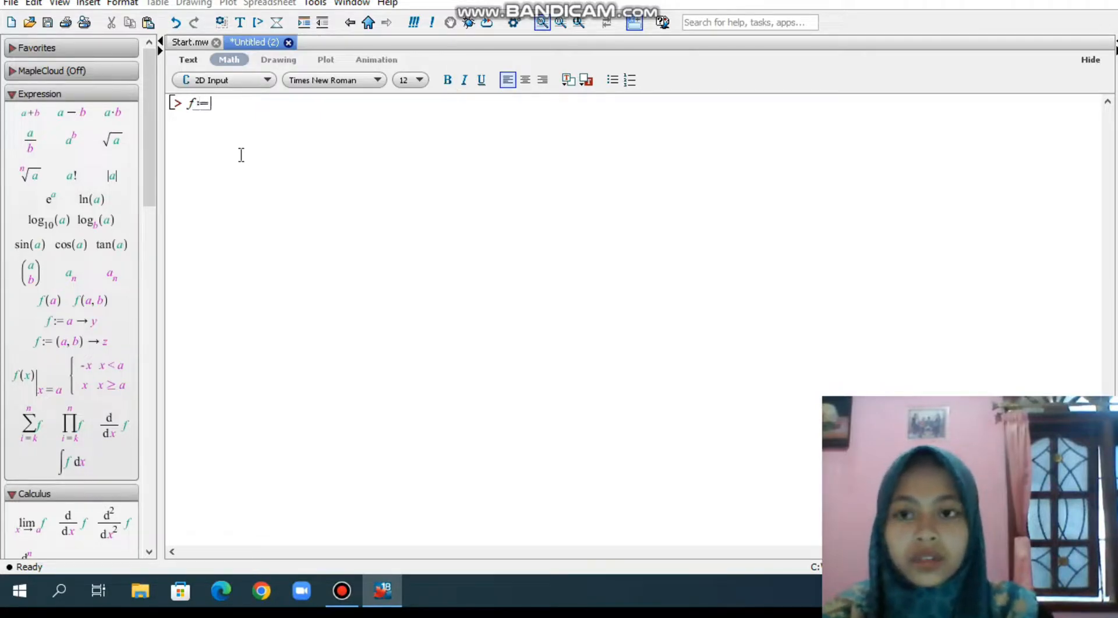
{"action": "type", "text": "(x)-"}
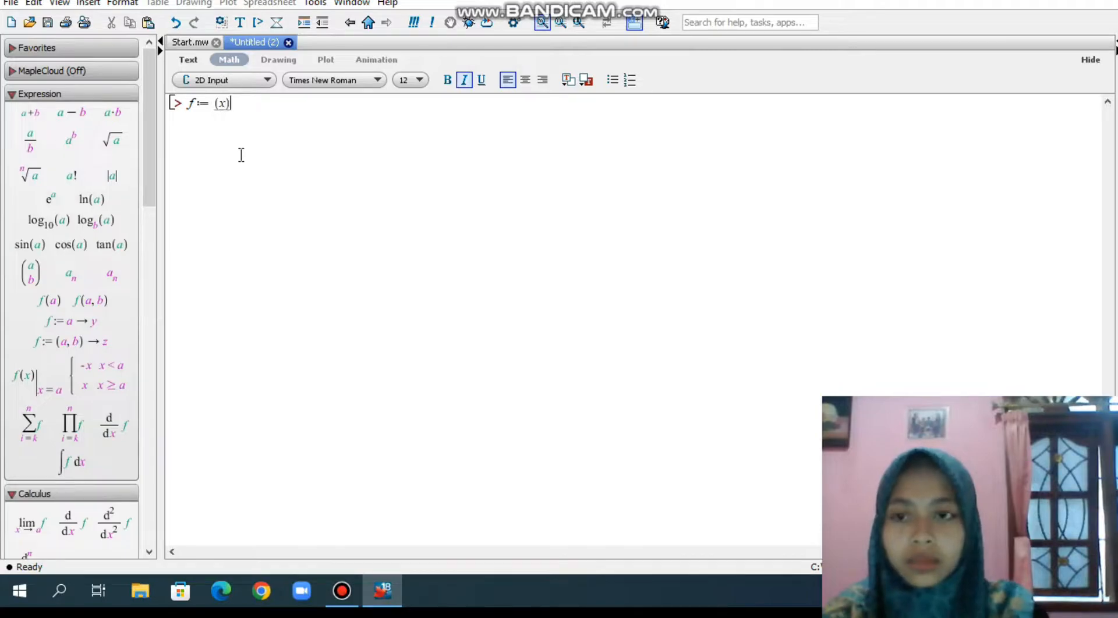
{"action": "type", "text": ">"}
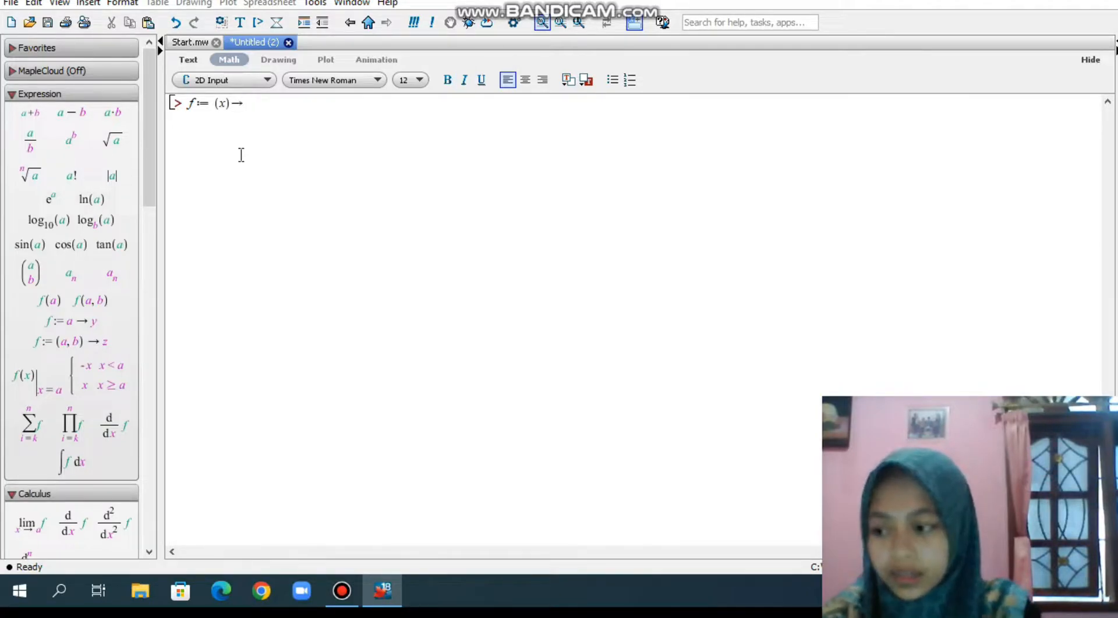
{"action": "type", "text": "5"}
{"action": "type", "text": "*x+"}
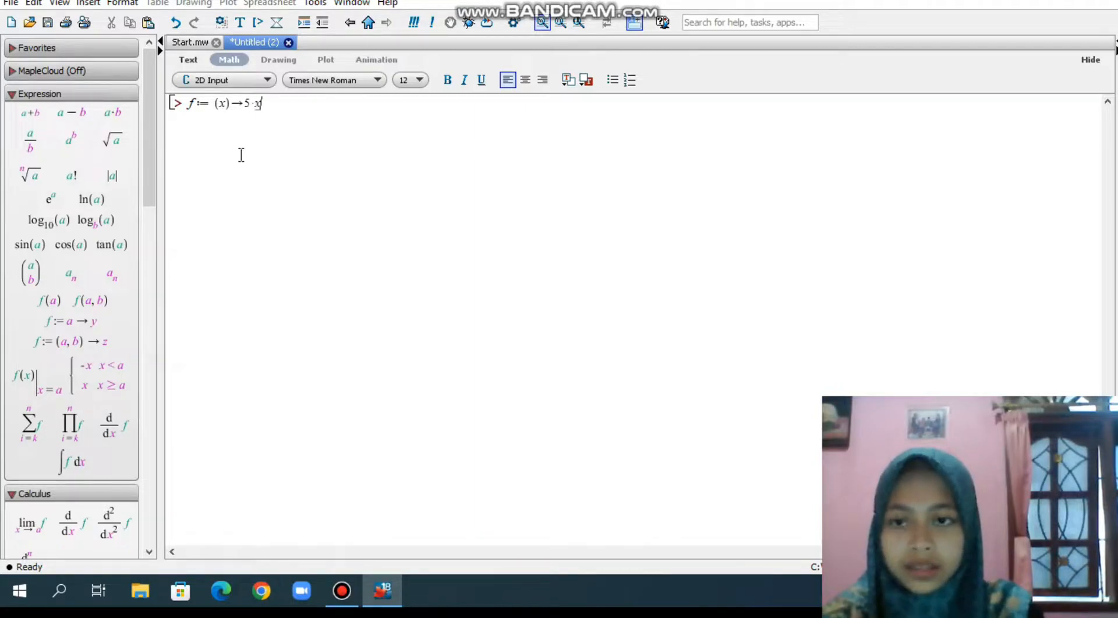
{"action": "type", "text": "8"}
{"action": "key", "text": "Return"}
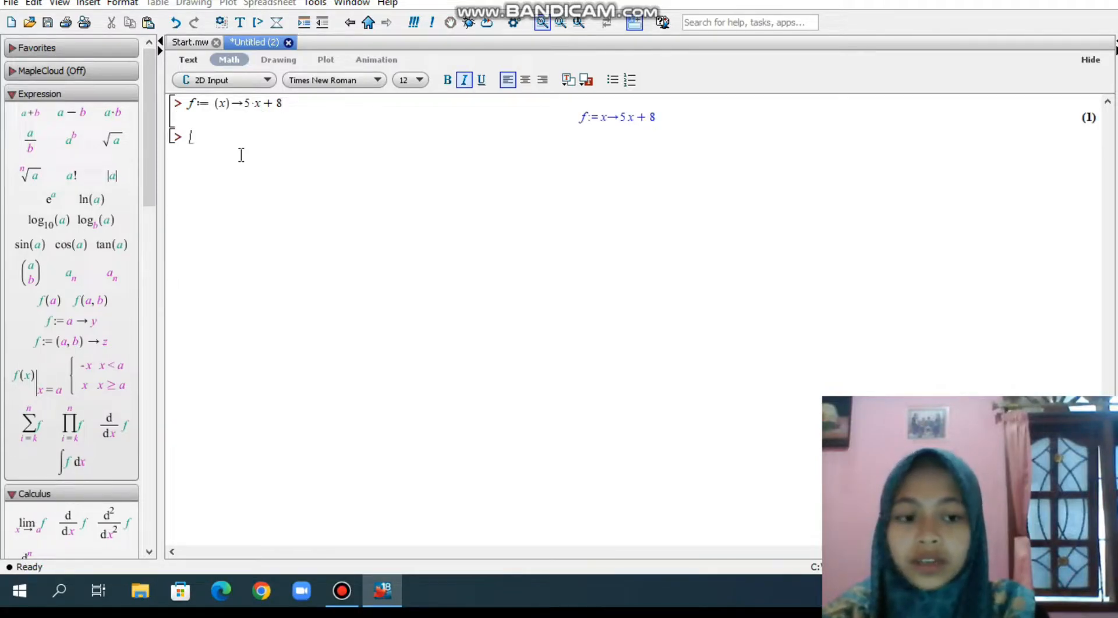
Define the function g := (x) → x² − 1 on the next input line and evaluate it
{"action": "type", "text": "g:=(x)->"}
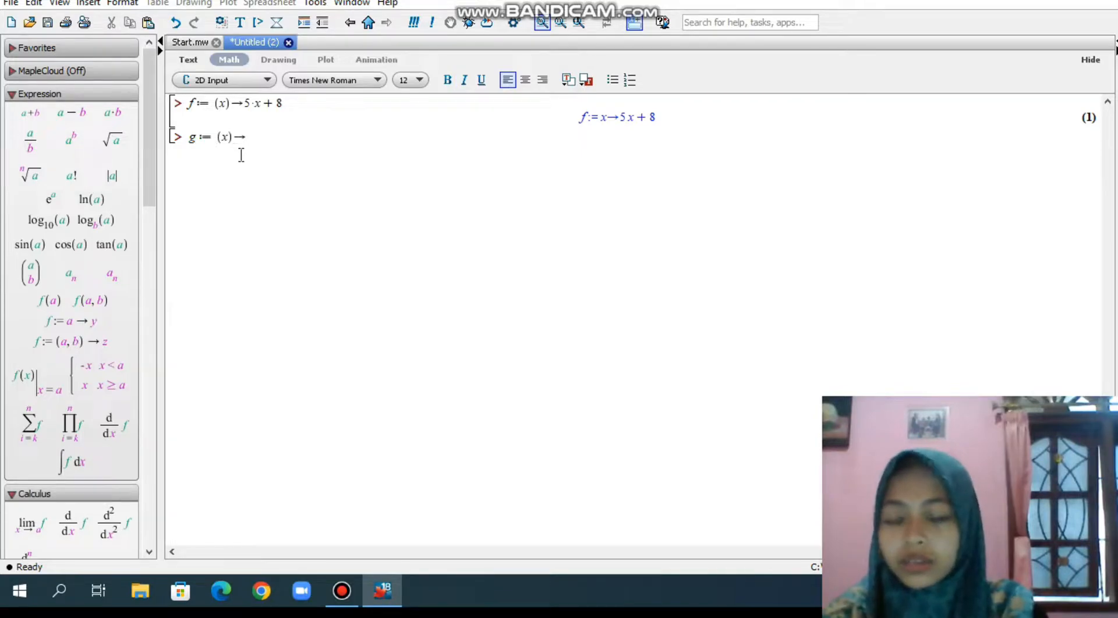
{"action": "left_click", "coordinate": [69, 140]}
{"action": "type", "text": "x"}
{"action": "type", "text": "2"}
{"action": "key", "text": "Right"}
{"action": "type", "text": "+1"}
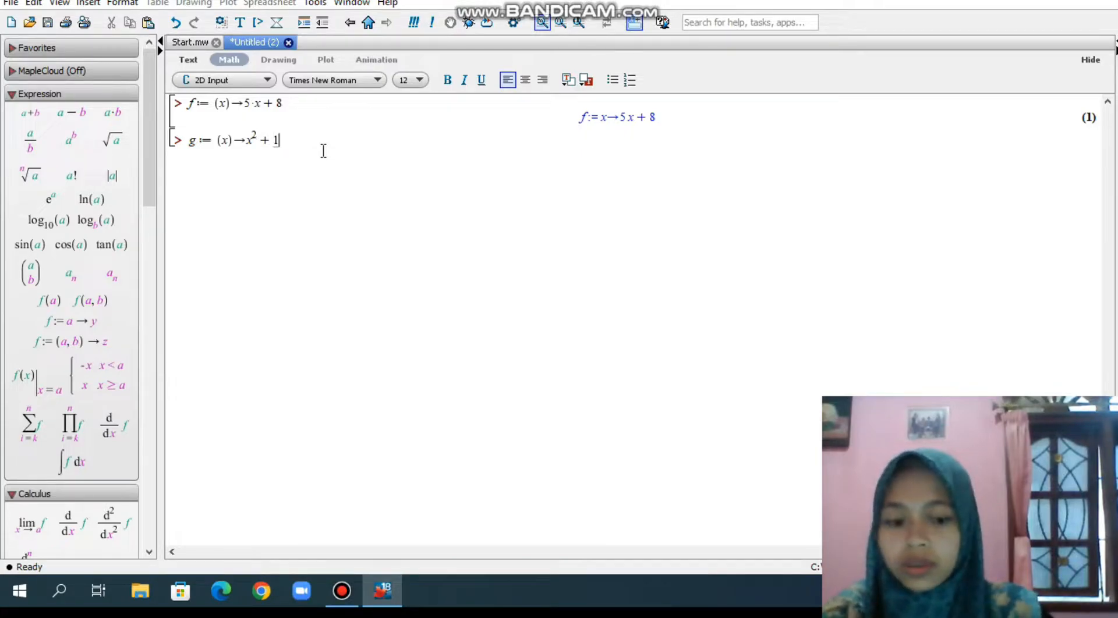
{"action": "key", "text": "BackSpace"}
{"action": "key", "text": "BackSpace"}
{"action": "type", "text": "-1"}
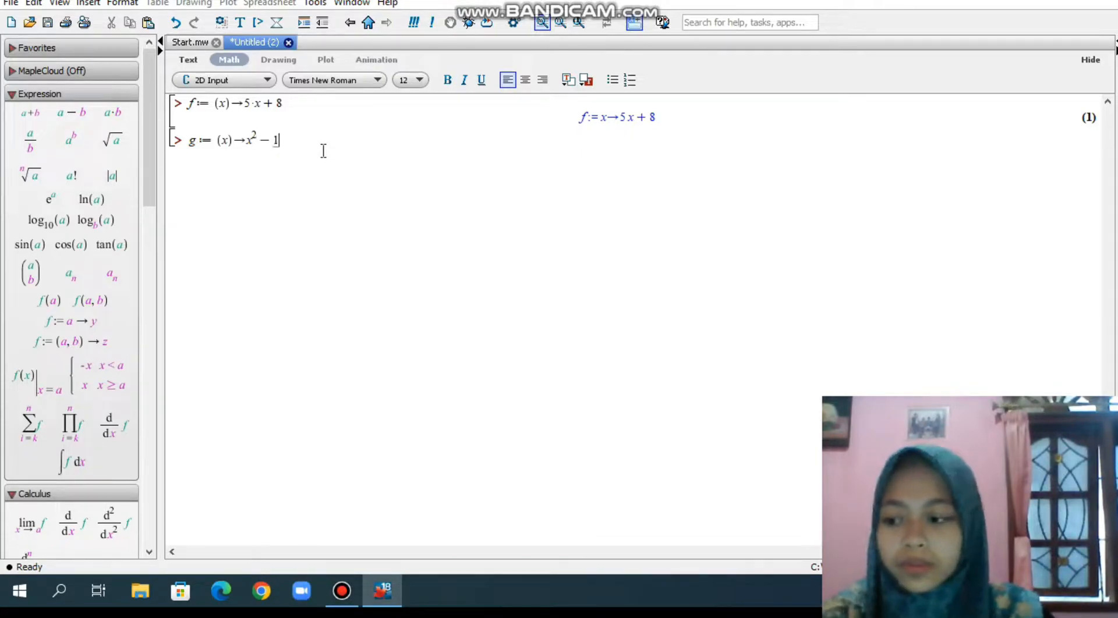
{"action": "key", "text": "Return"}
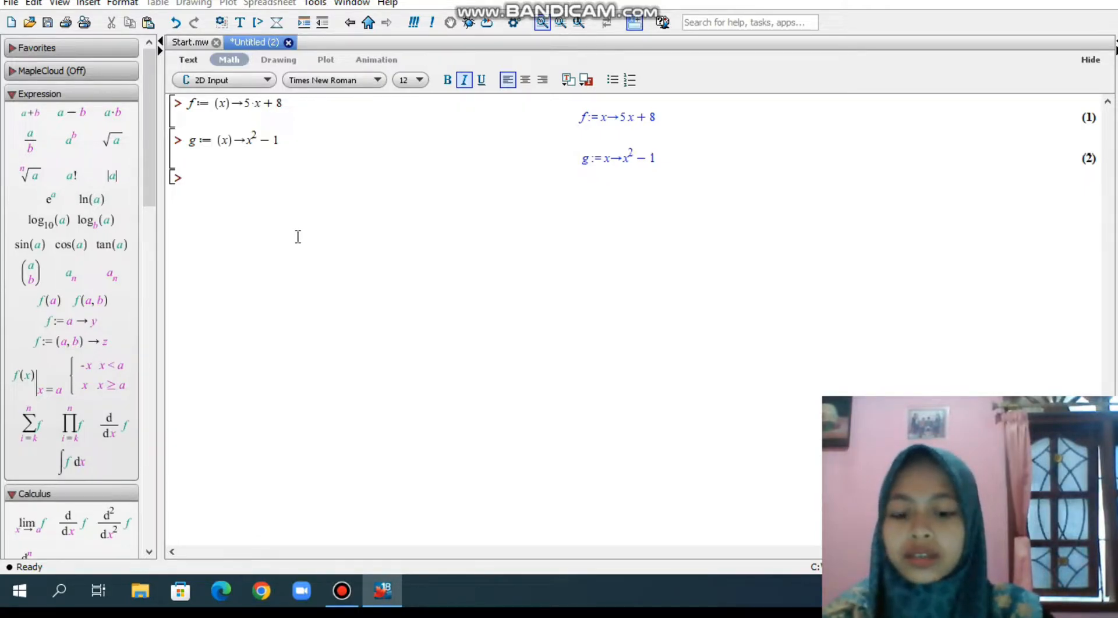
Evaluate the sum of the two functions as (f + g)(x)
{"action": "type", "text": "("}
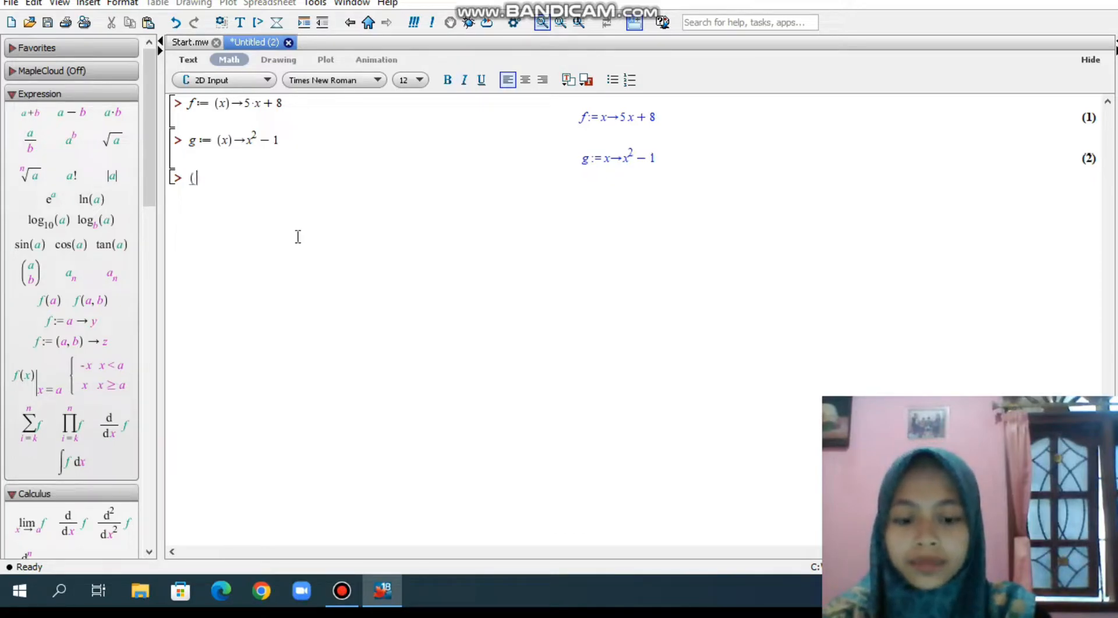
{"action": "type", "text": "f+ g"}
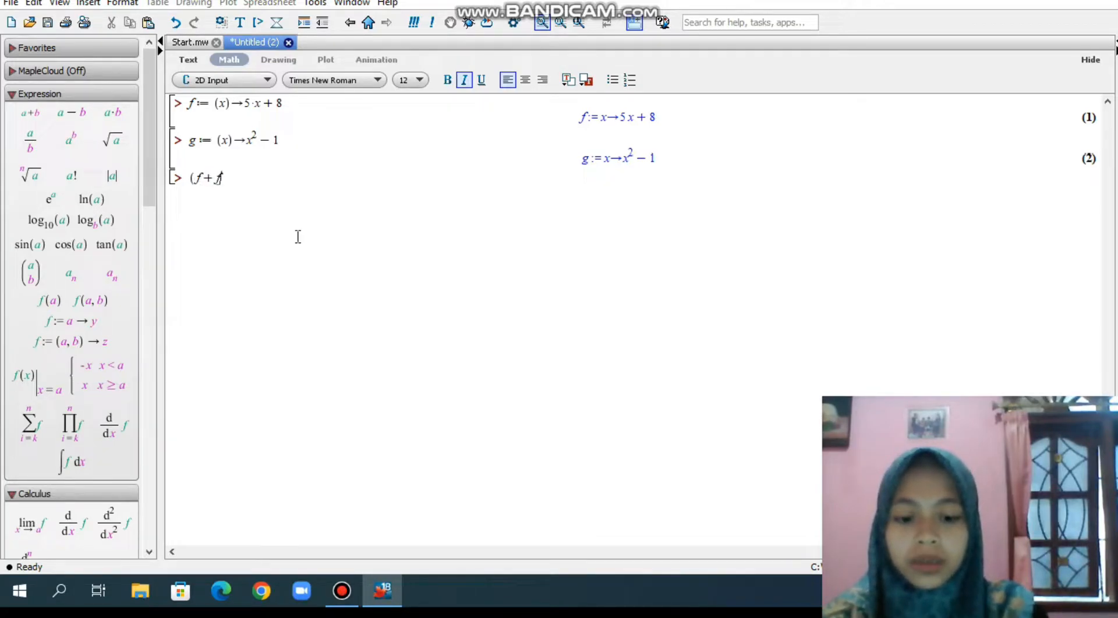
{"action": "type", "text": ")"}
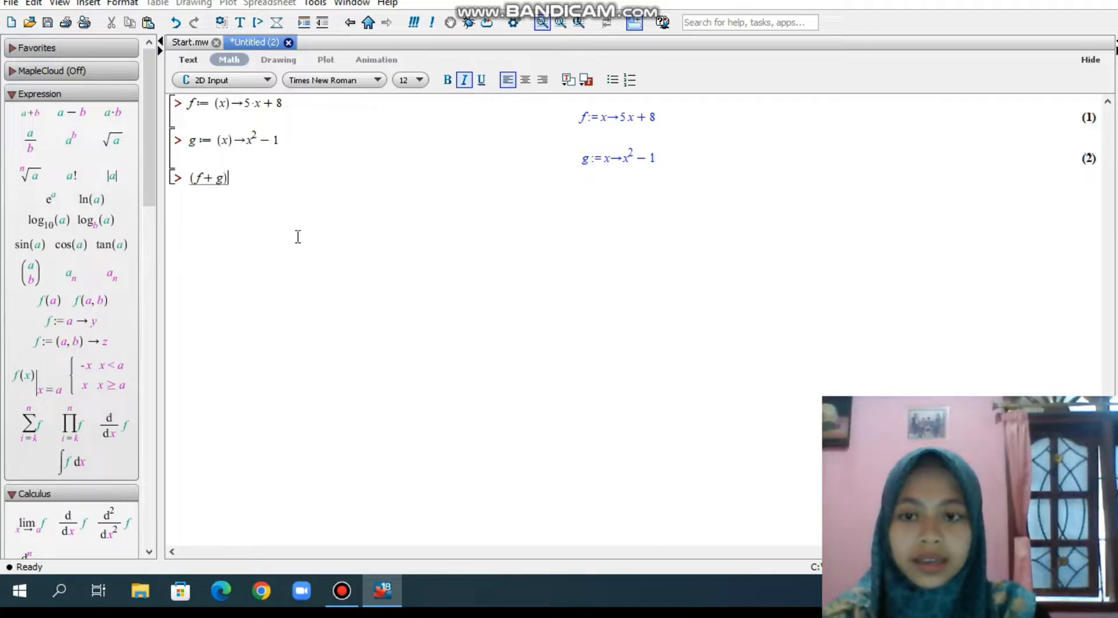
{"action": "type", "text": "(x)"}
{"action": "key", "text": "Return"}
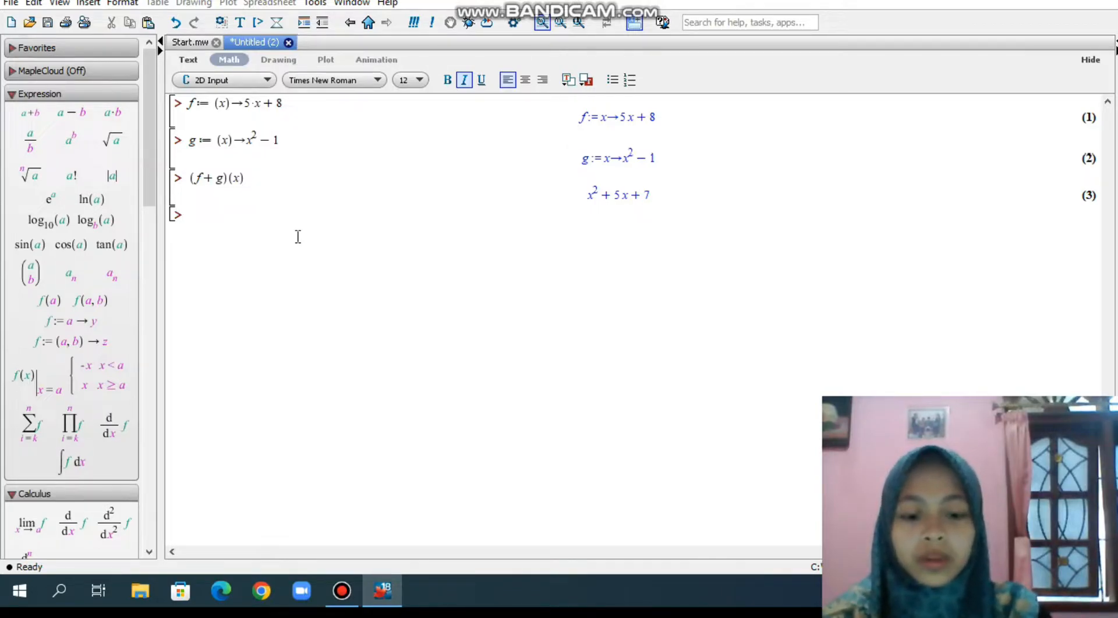
Evaluate the difference of the two functions as (f − g)(x)
{"action": "type", "text": "("}
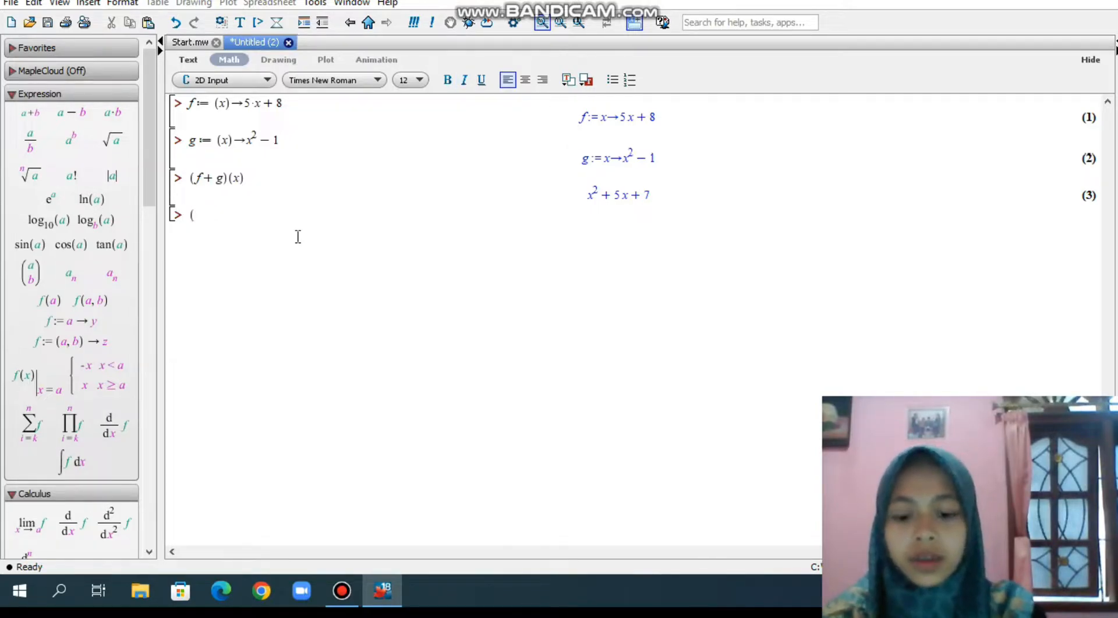
{"action": "type", "text": "f-g"}
{"action": "type", "text": ")(x)"}
{"action": "key", "text": "Return"}
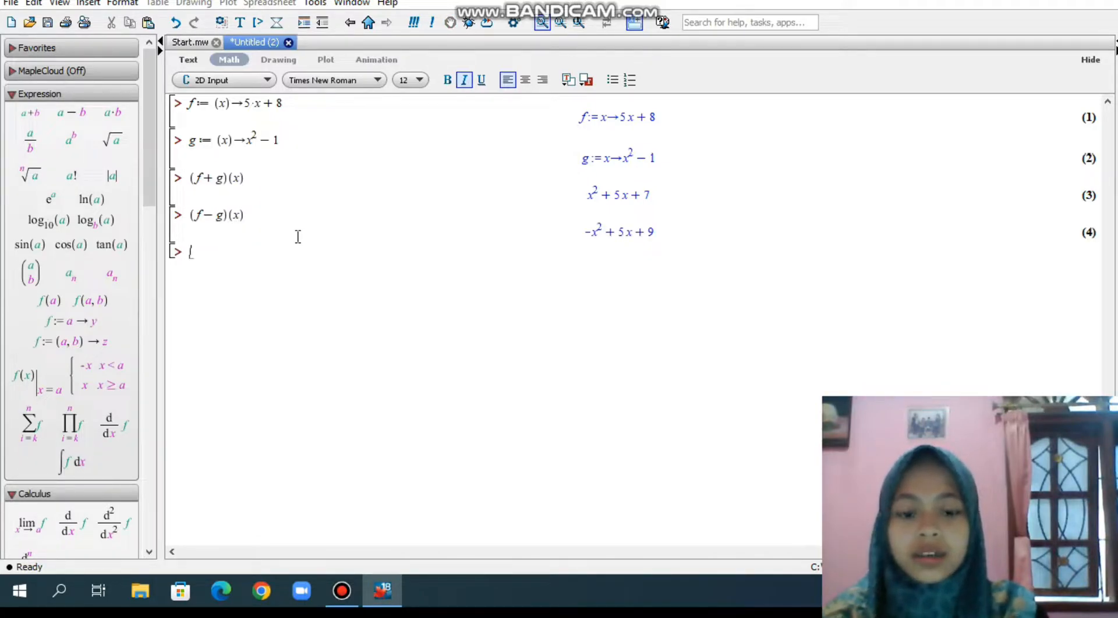
Evaluate the product of the two functions as (f·g)(x)
{"action": "type", "text": "(f"}
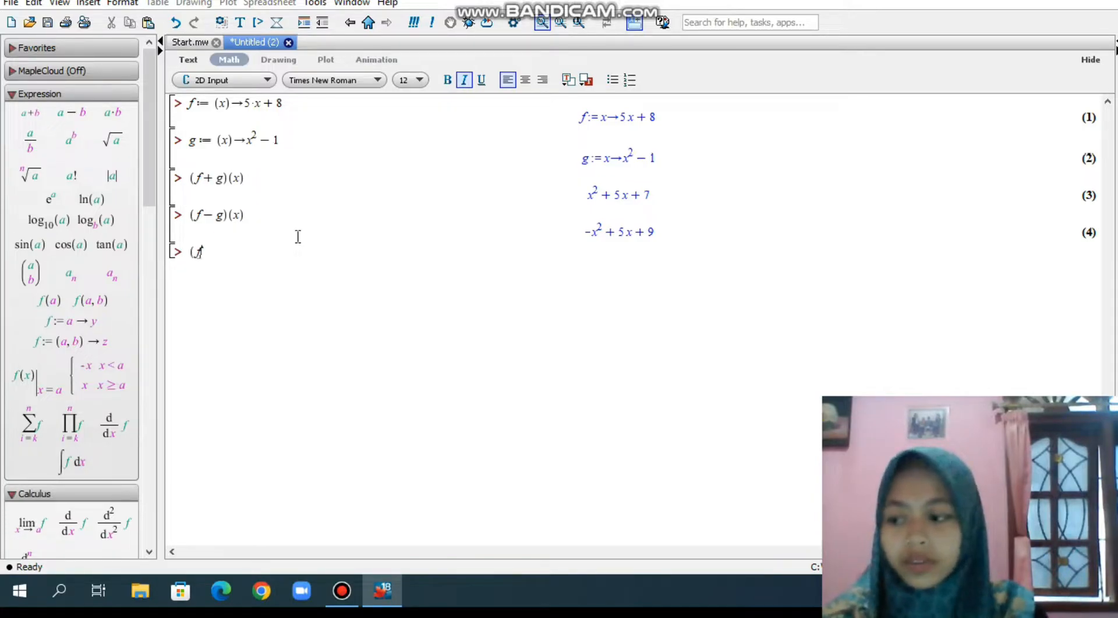
{"action": "type", "text": "*g)(g"}
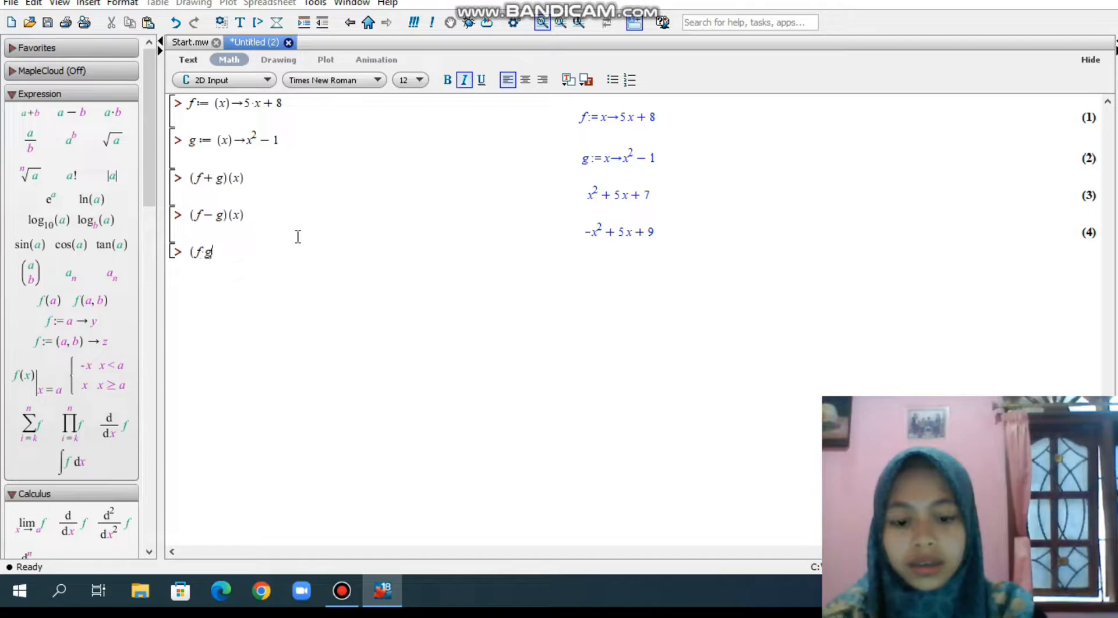
{"action": "key", "text": "BackSpace"}
{"action": "type", "text": "x)"}
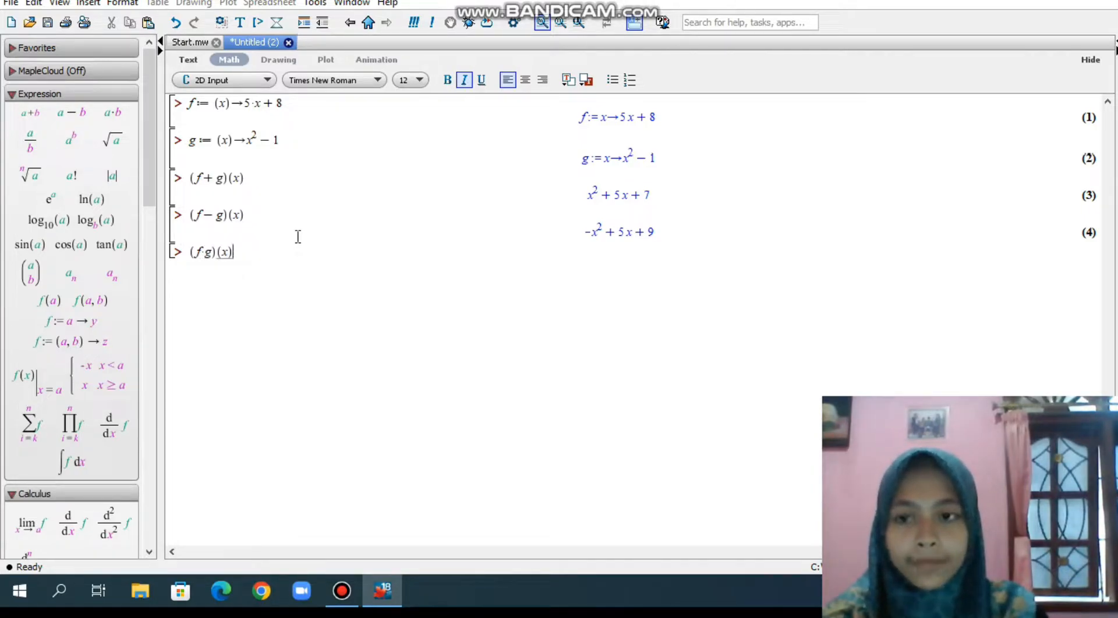
{"action": "key", "text": "Return"}
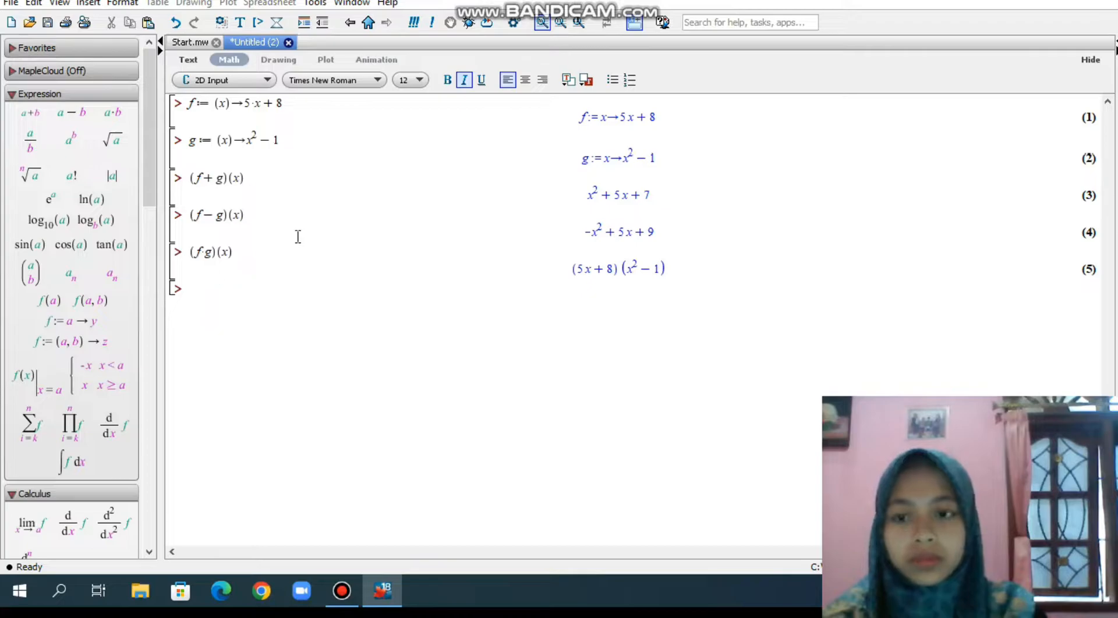
Evaluate the quotient of the two functions as (f/g)(x), with f as numerator and g as denominator
{"action": "type", "text": "(f"}
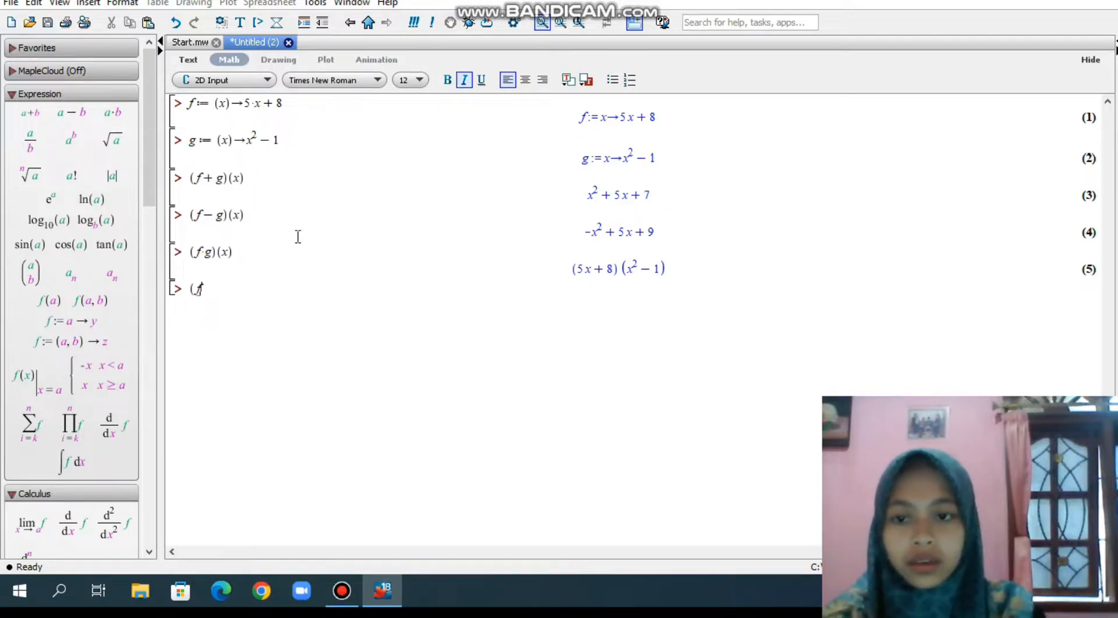
{"action": "type", "text": "/"}
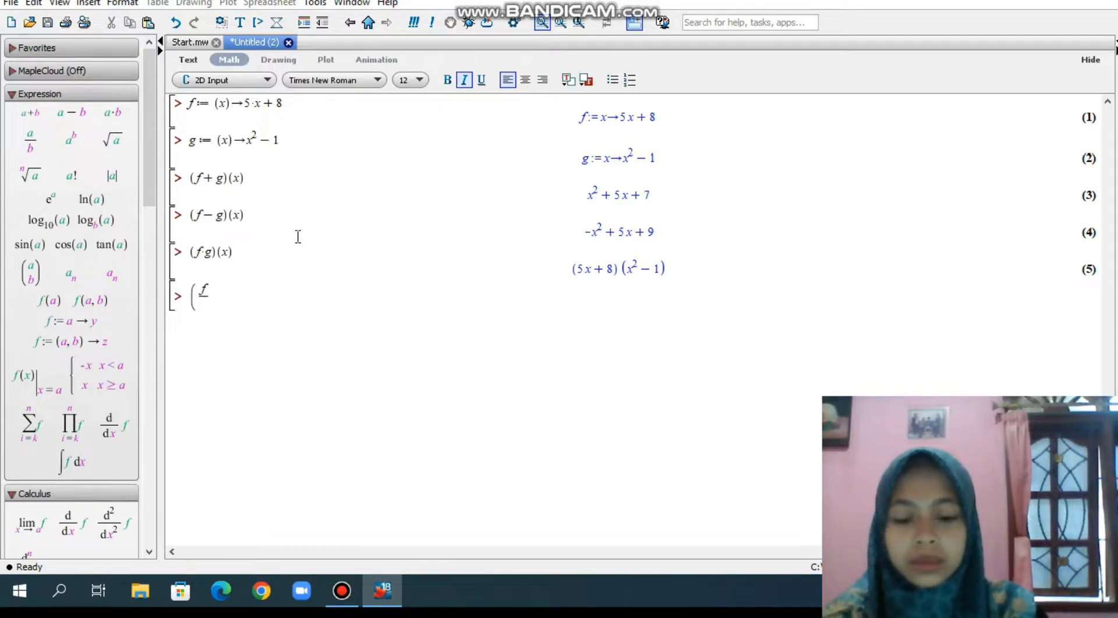
{"action": "type", "text": "g"}
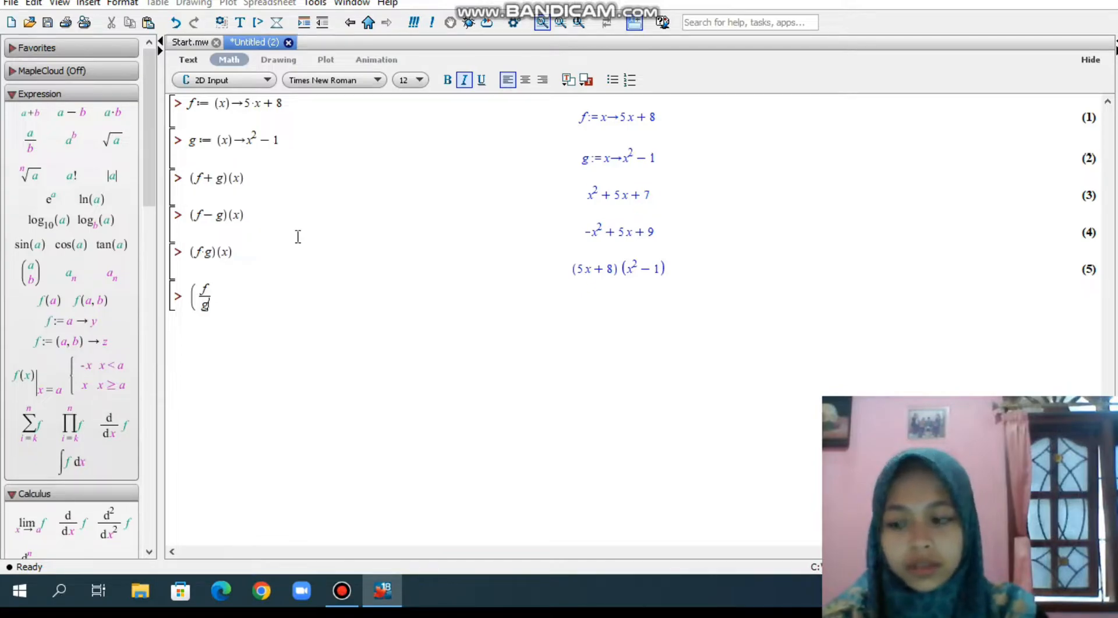
{"action": "key", "text": "Right"}
{"action": "type", "text": ")(x)"}
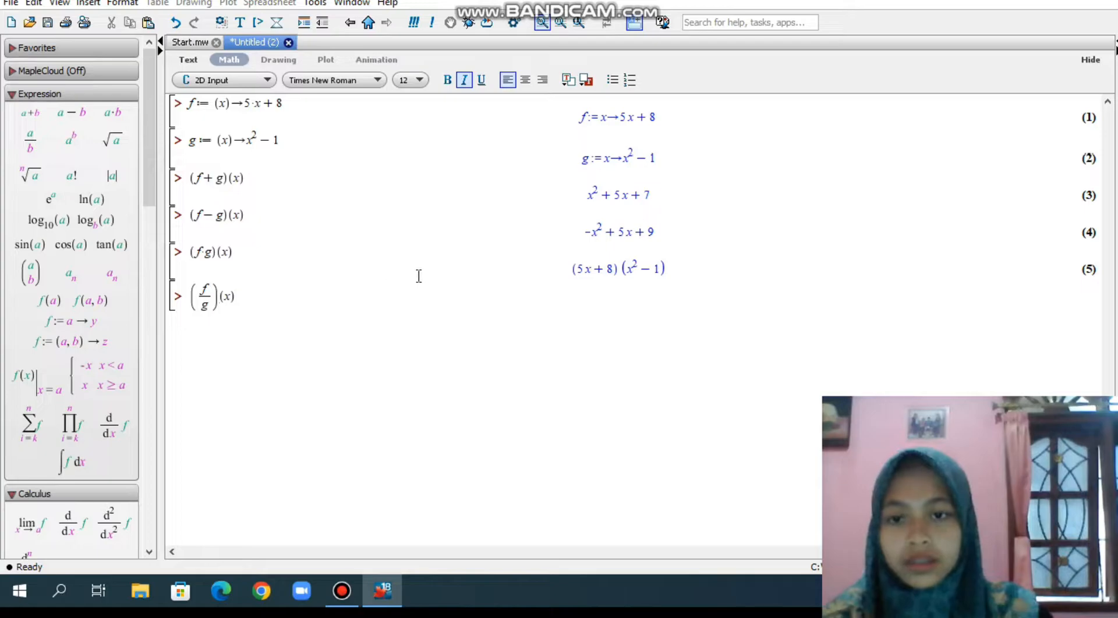
{"action": "key", "text": "Return"}
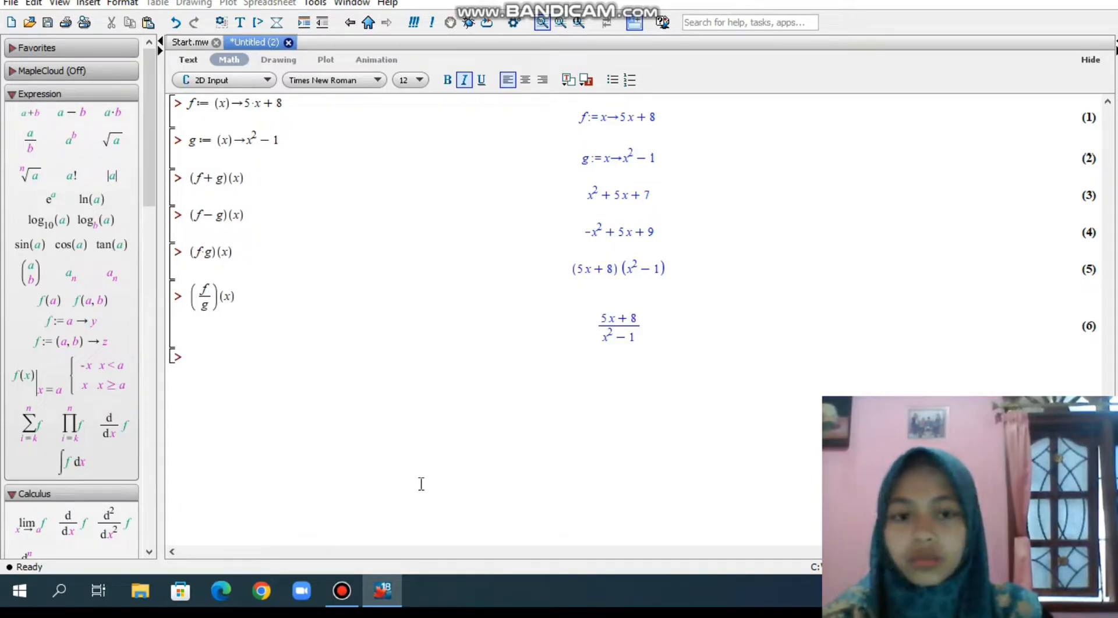
Delete the quotient expression (f/g)(x) together with its output, leaving an empty input line below the product
{"action": "left_click", "coordinate": [697, 270]}
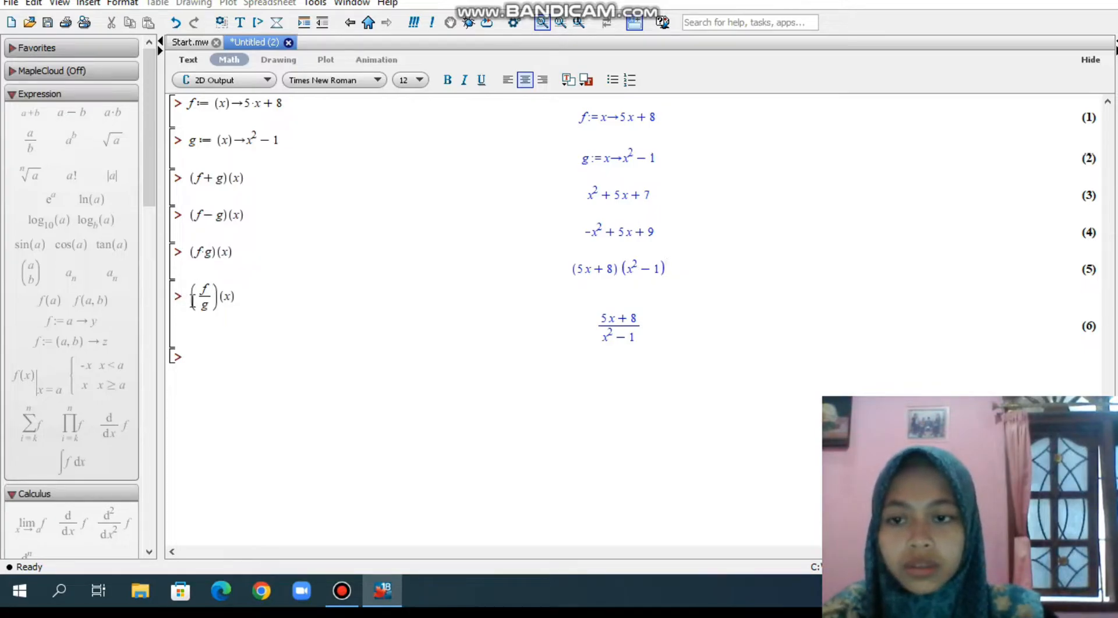
{"action": "left_click_drag", "start_coordinate": [193, 300], "coordinate": [332, 391]}
{"action": "key", "text": "Delete"}
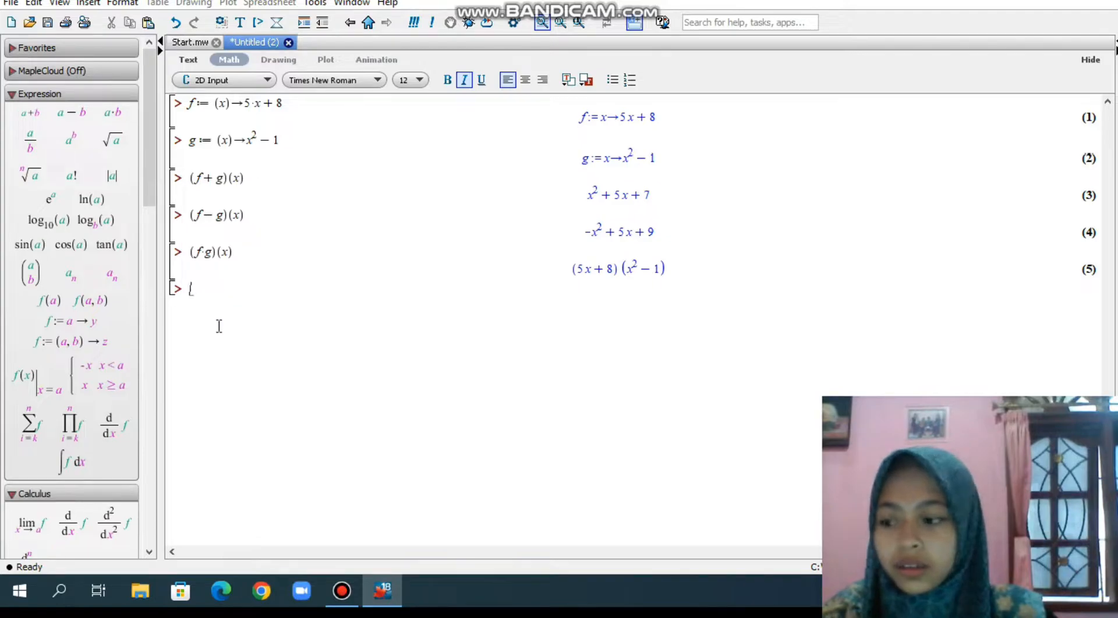
Expand the last computed result with expand(%) on the line below the product
{"action": "type", "text": "ex"}
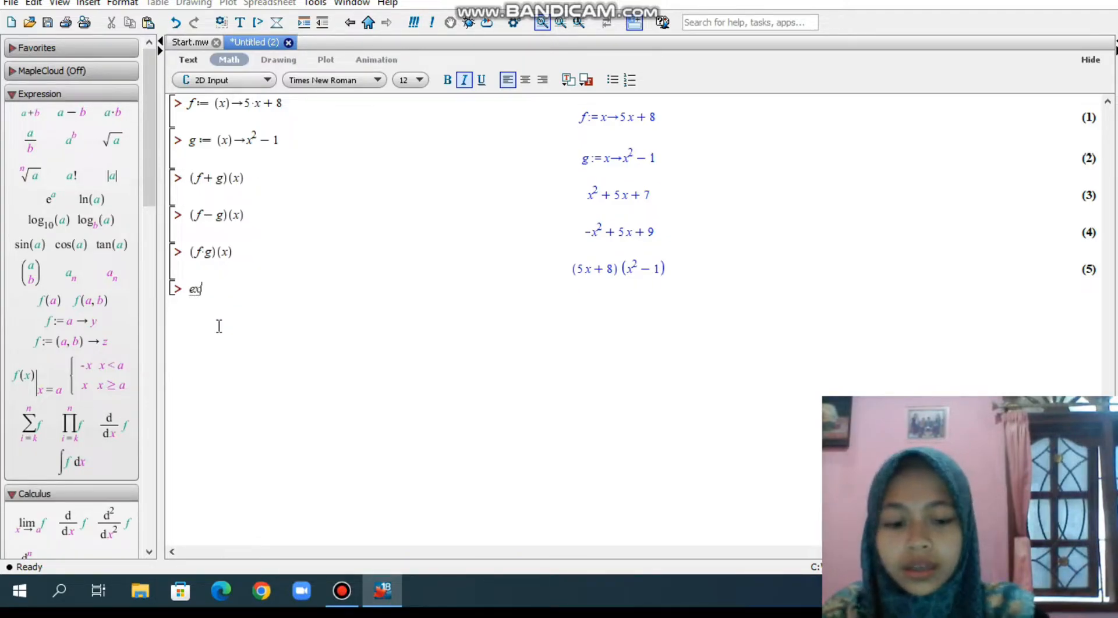
{"action": "type", "text": "pand("}
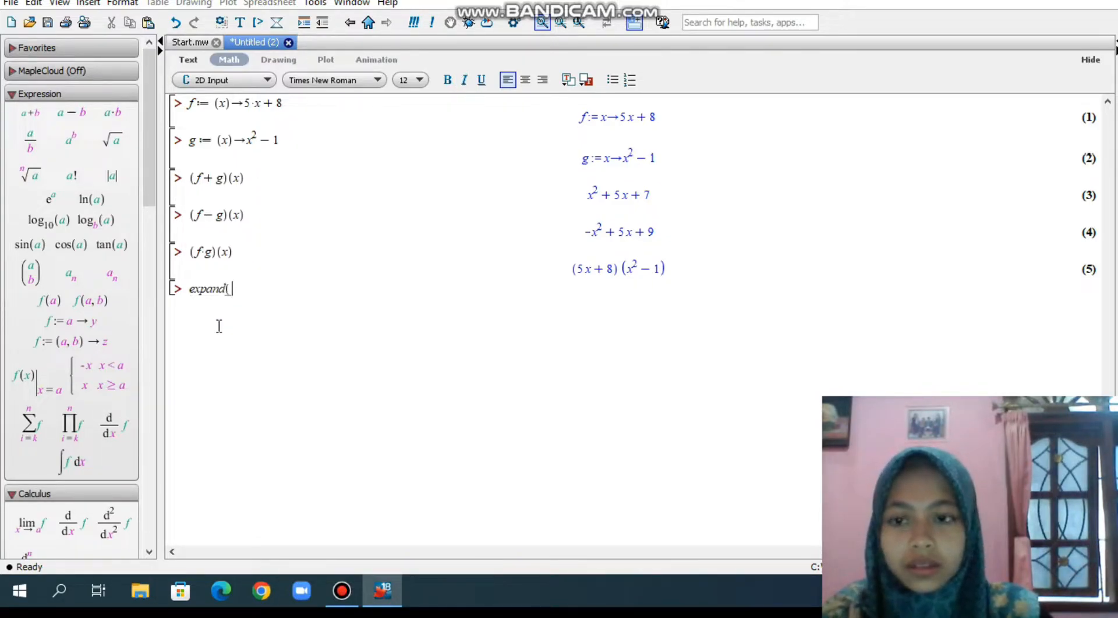
{"action": "type", "text": "5)"}
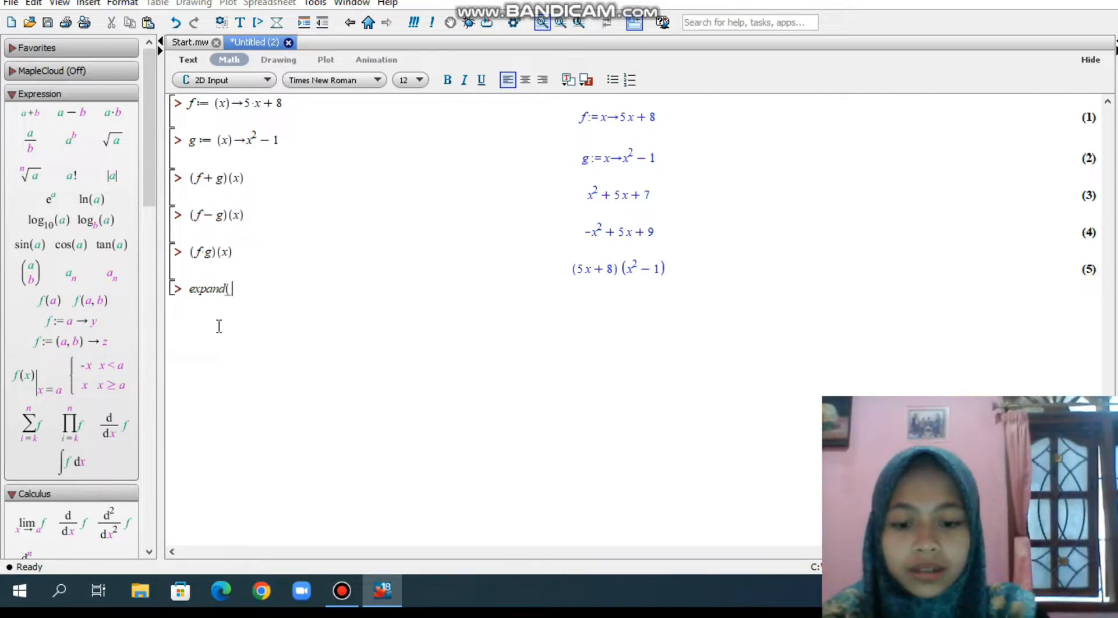
{"action": "key", "text": "BackSpace"}
{"action": "key", "text": "BackSpace"}
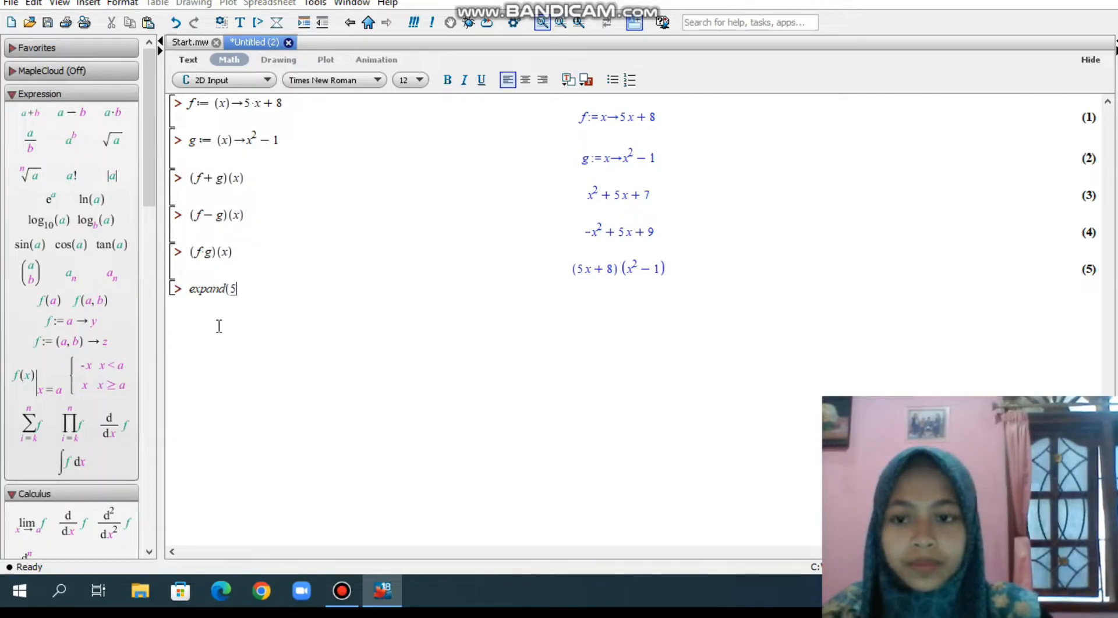
{"action": "type", "text": "5"}
{"action": "key", "text": "BackSpace"}
{"action": "type", "text": "%)"}
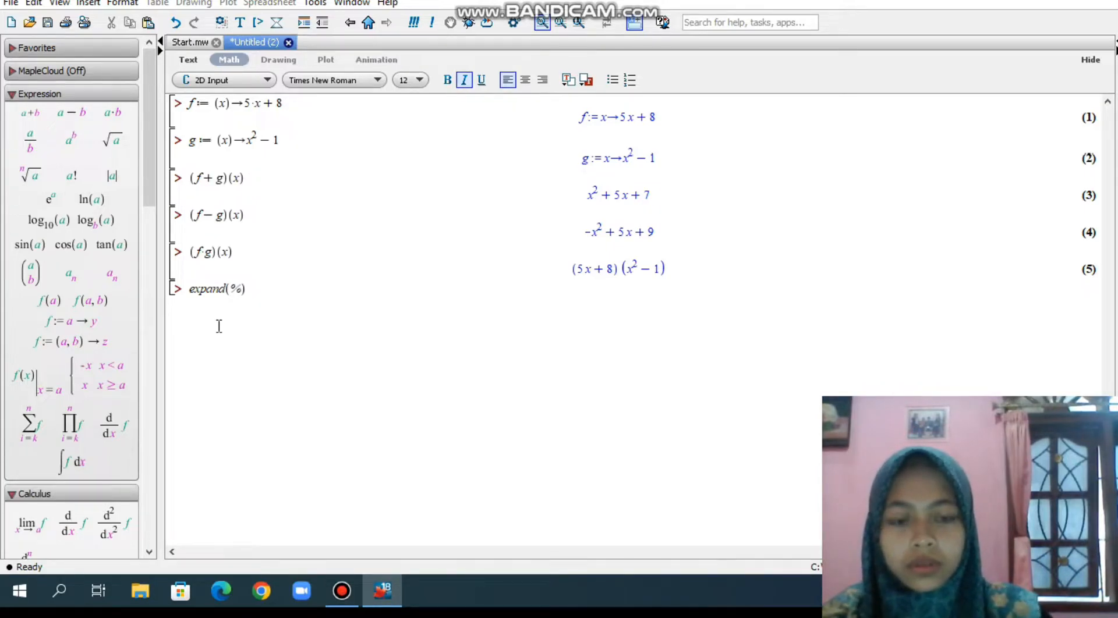
{"action": "key", "text": "Return"}
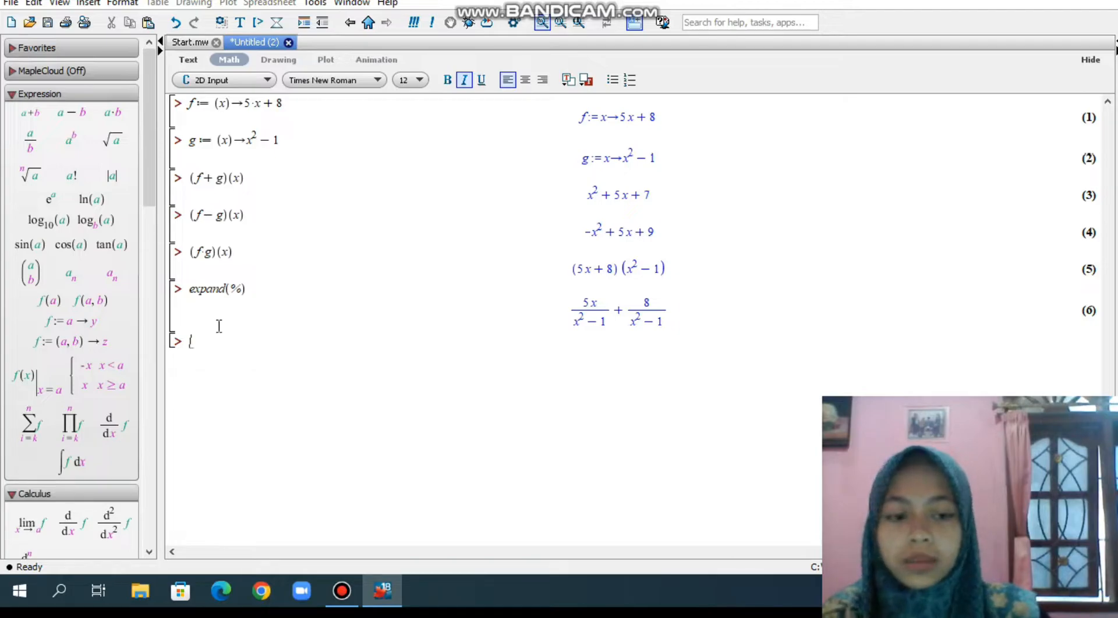
Evaluate the quotient of the two functions as (f/g)(x) on the line below expand(%)
{"action": "type", "text": "(f"}
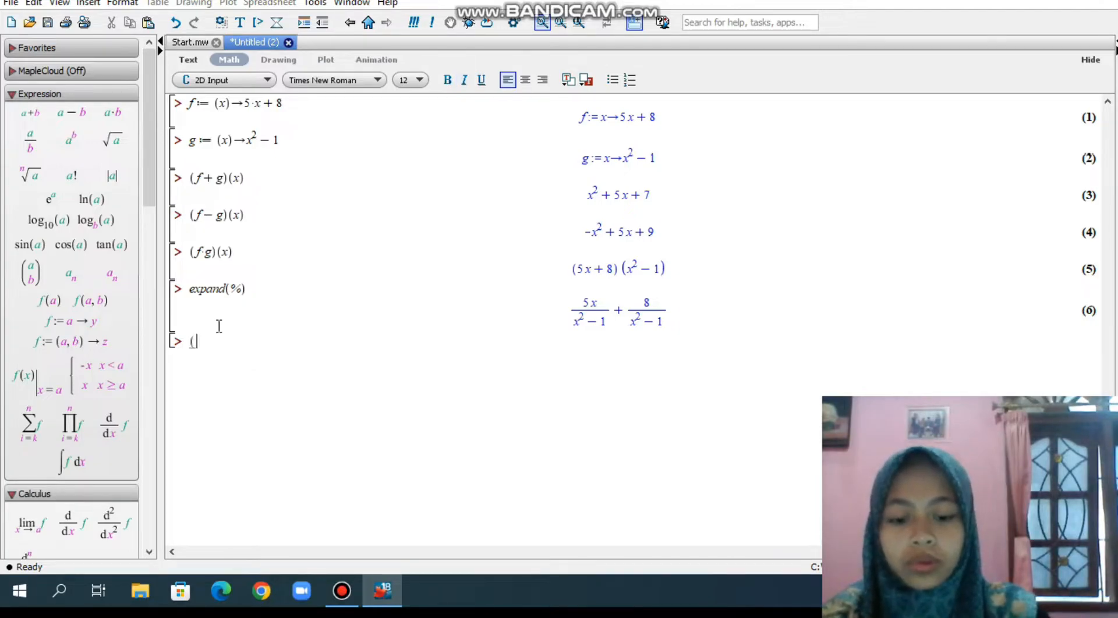
{"action": "type", "text": "*g"}
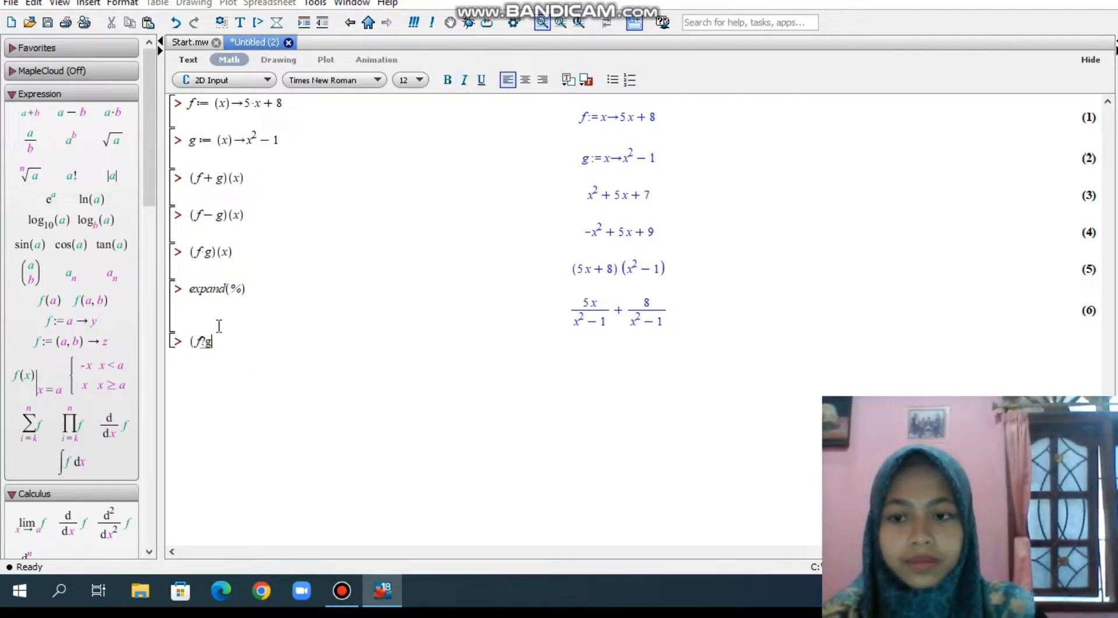
{"action": "key", "text": "BackSpace"}
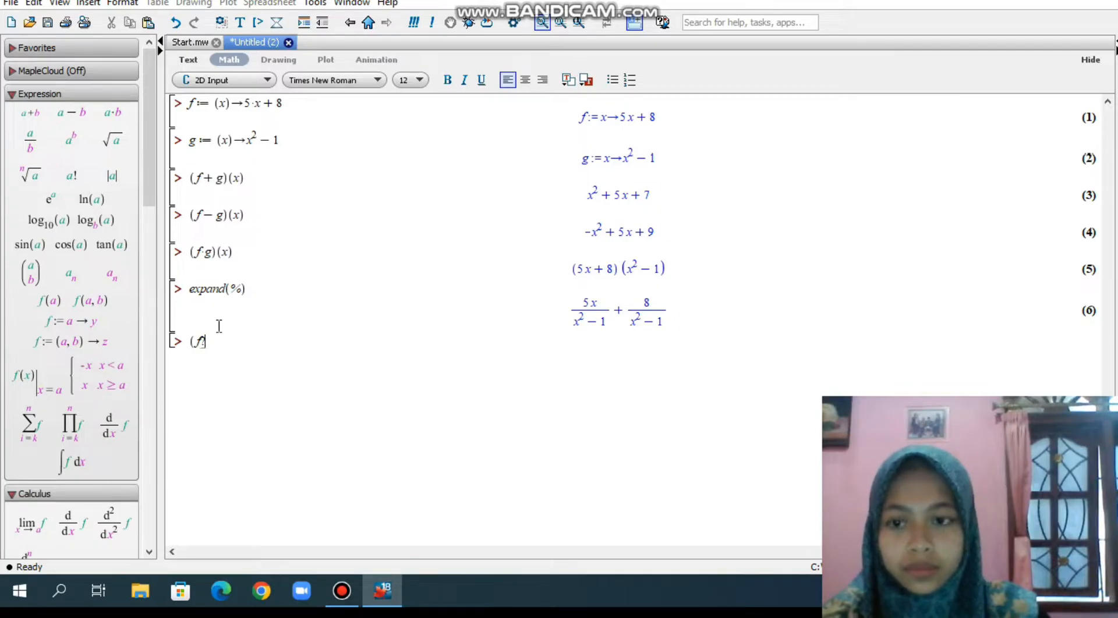
{"action": "type", "text": "/g"}
{"action": "key", "text": "Right"}
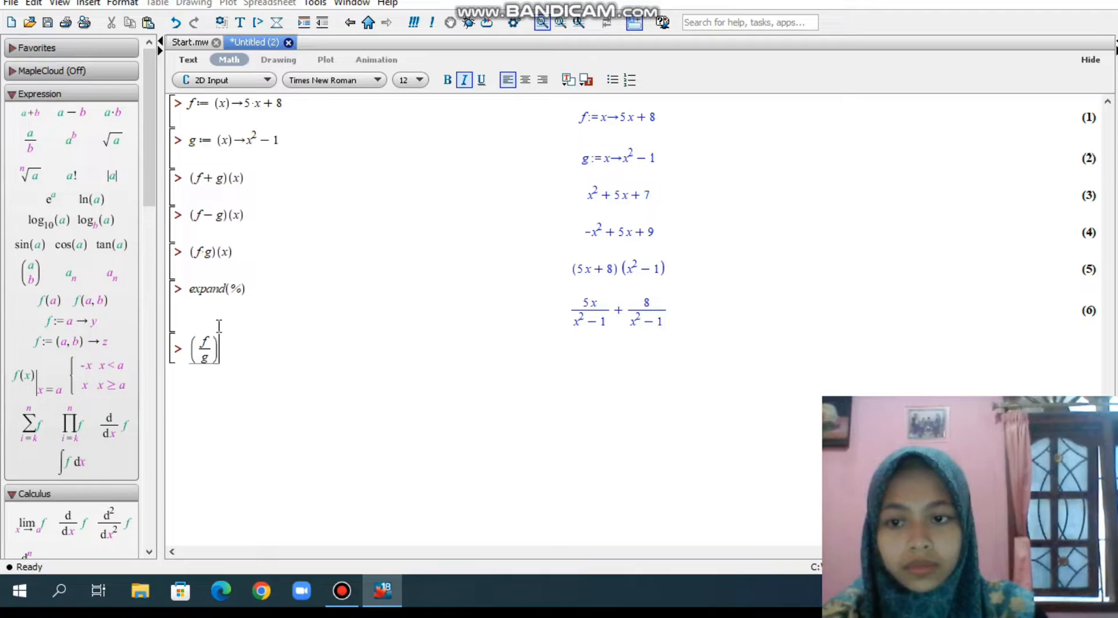
{"action": "type", "text": ")(x)"}
{"action": "key", "text": "Return"}
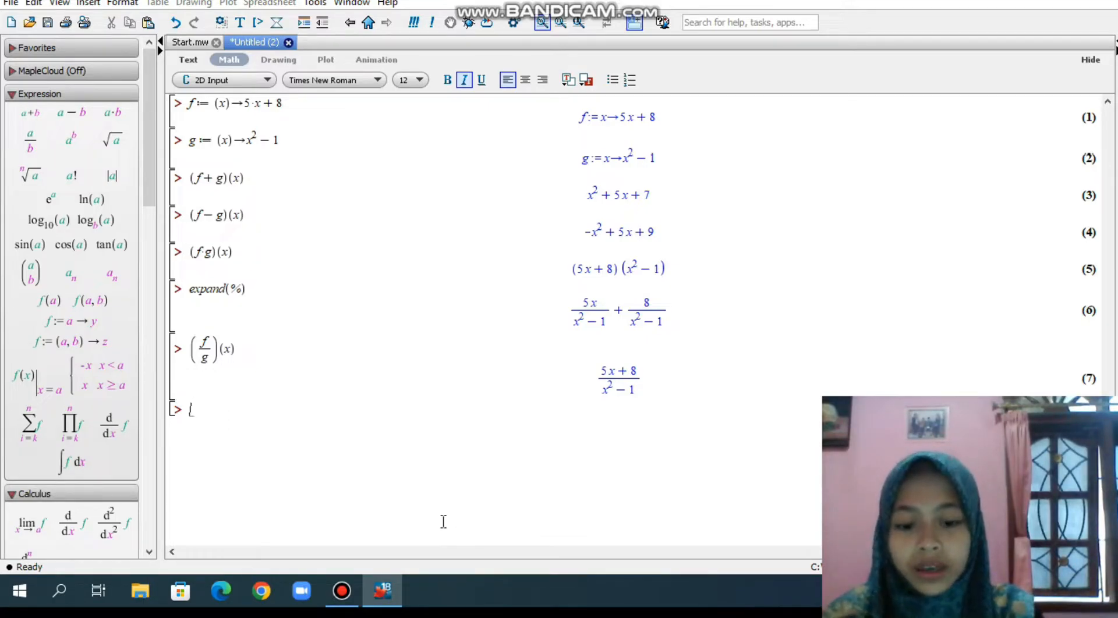
Redefine f on the line below the quotient as f := (x) → −x + 8
{"action": "type", "text": "f"}
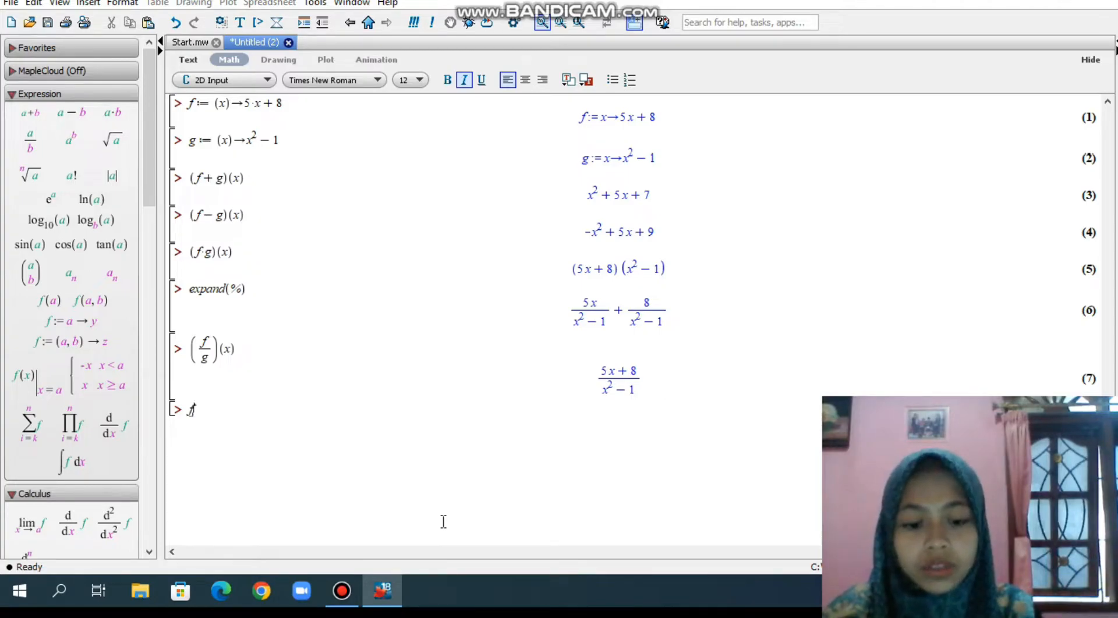
{"action": "type", "text": ":"}
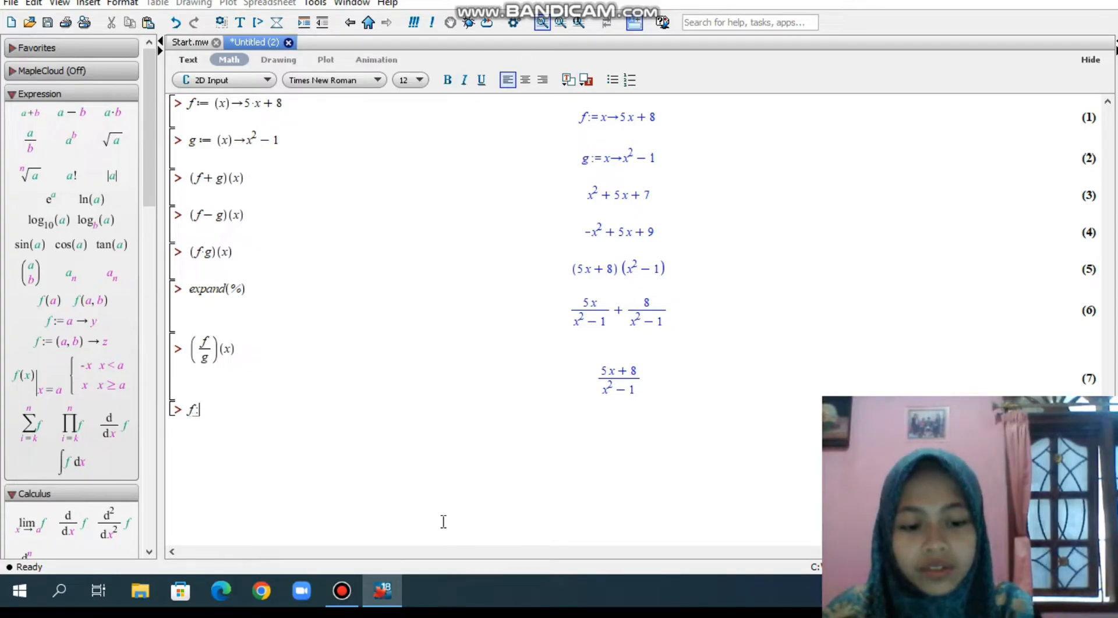
{"action": "type", "text": "=(x"}
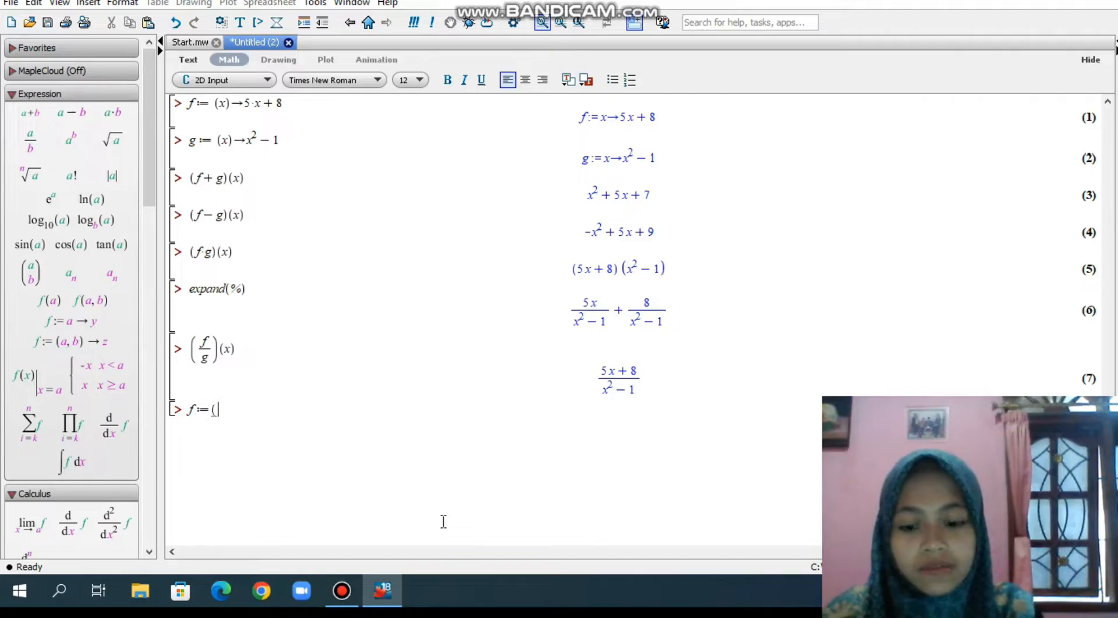
{"action": "type", "text": ")->"}
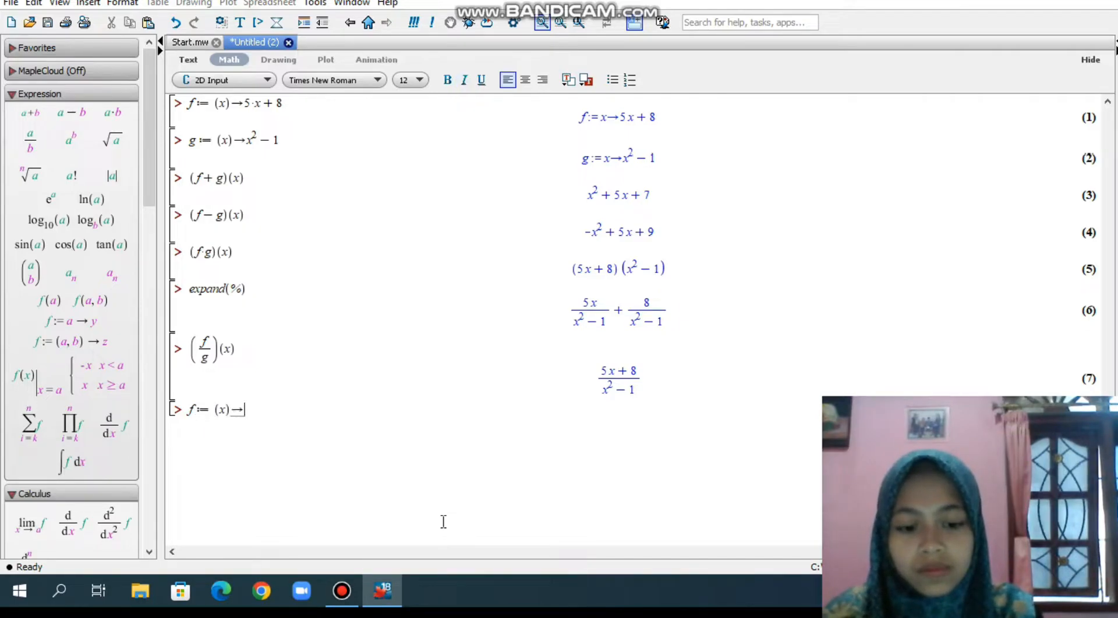
{"action": "type", "text": "-"}
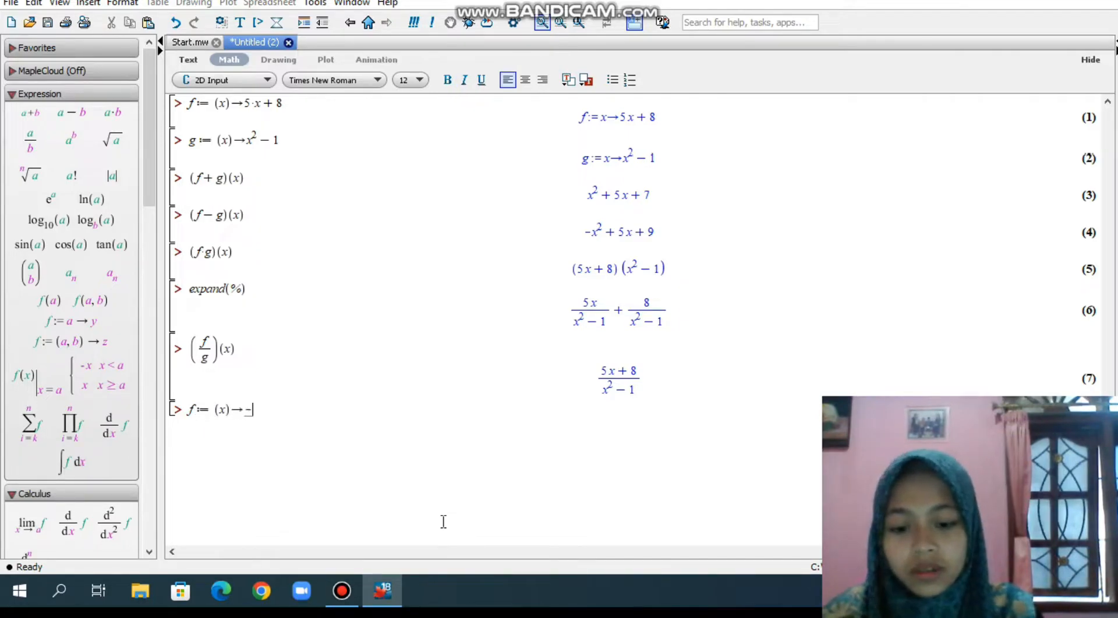
{"action": "type", "text": "x+8"}
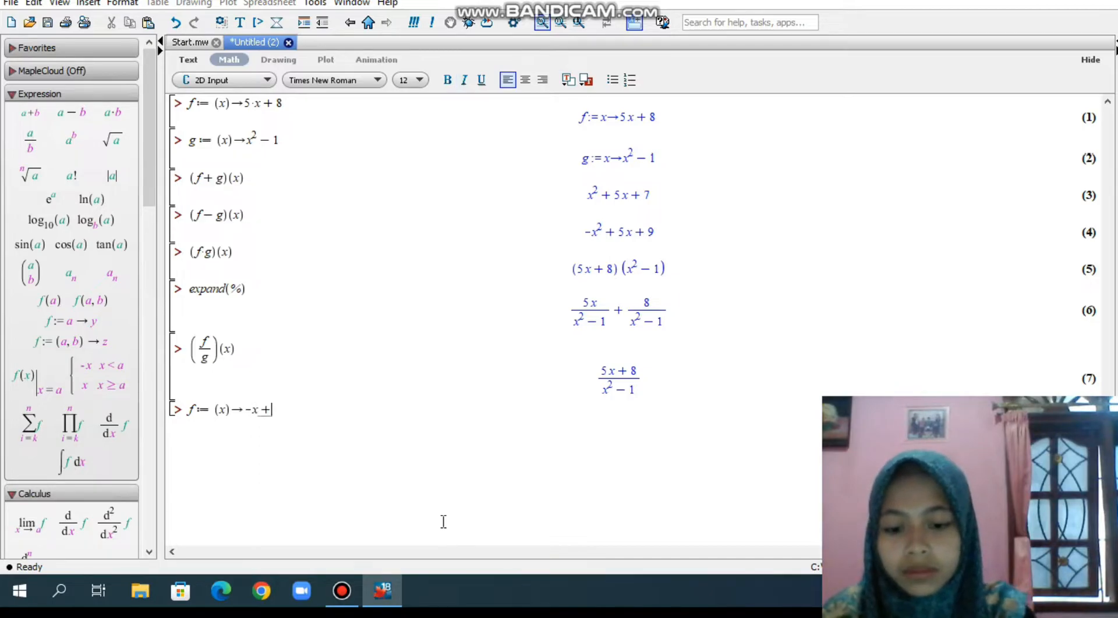
{"action": "key", "text": "Return"}
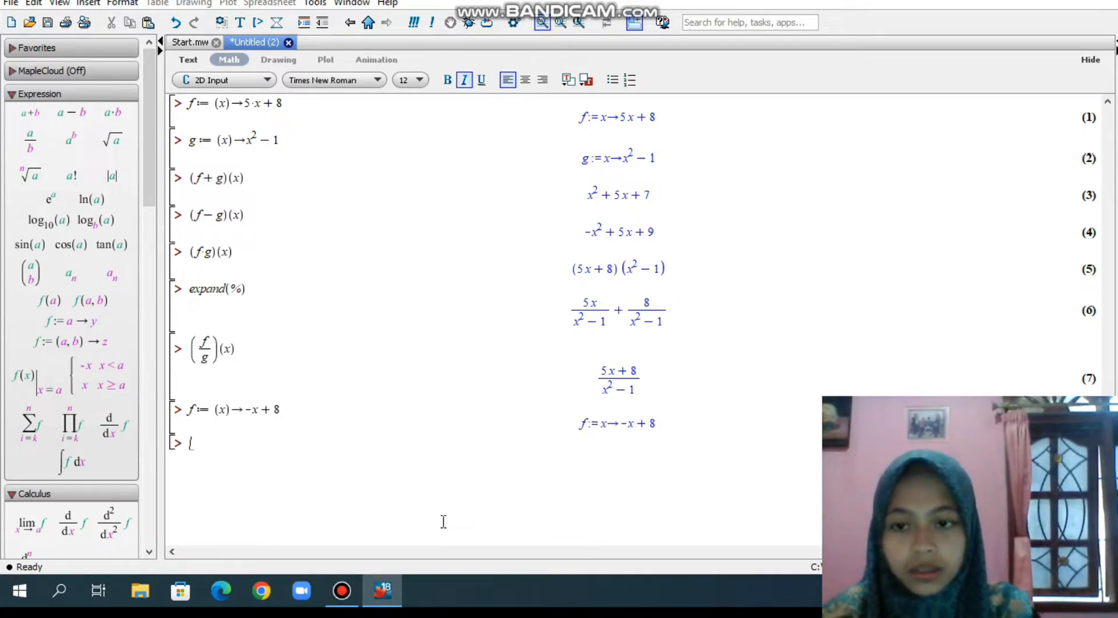
Redefine g on the line below the new f as g := (x) → −x³ − 2·x² + 9
{"action": "type", "text": "g:="}
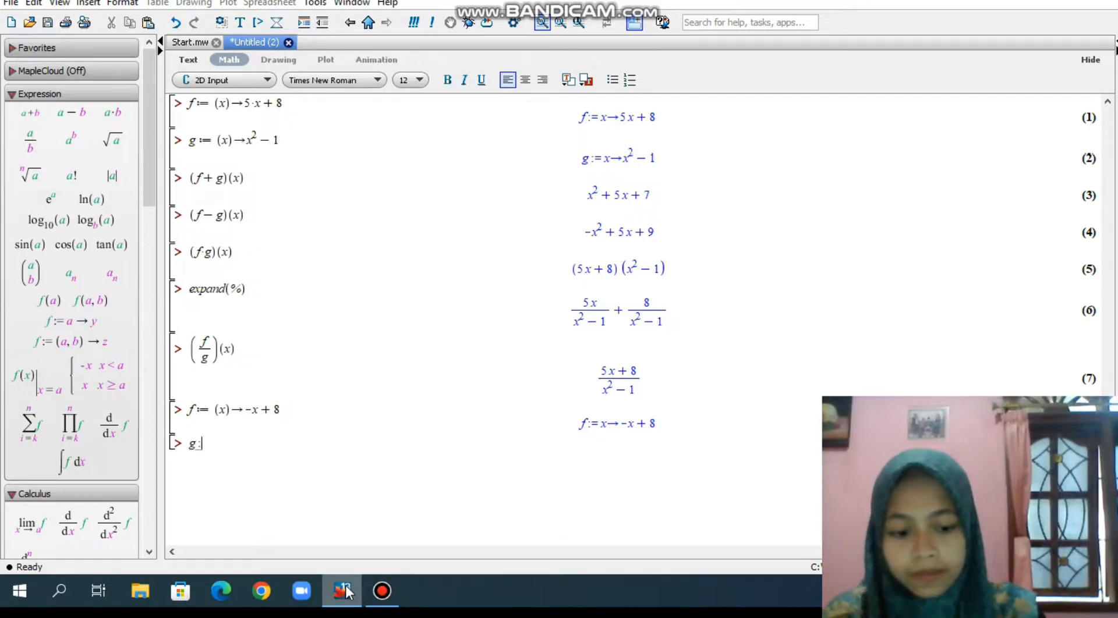
{"action": "type", "text": "("}
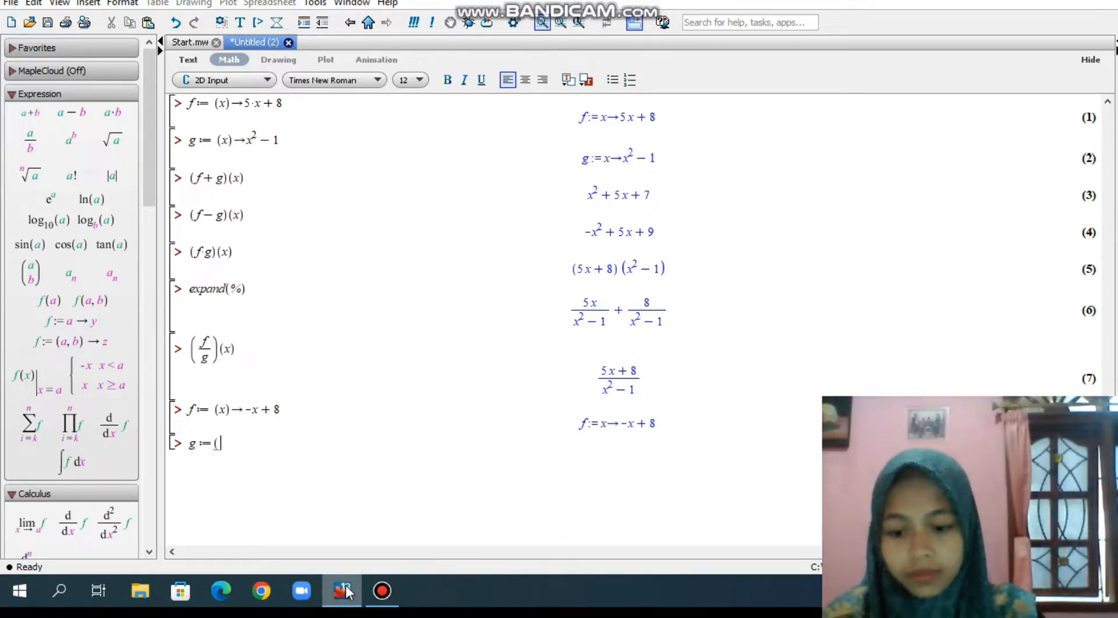
{"action": "type", "text": "x)->"}
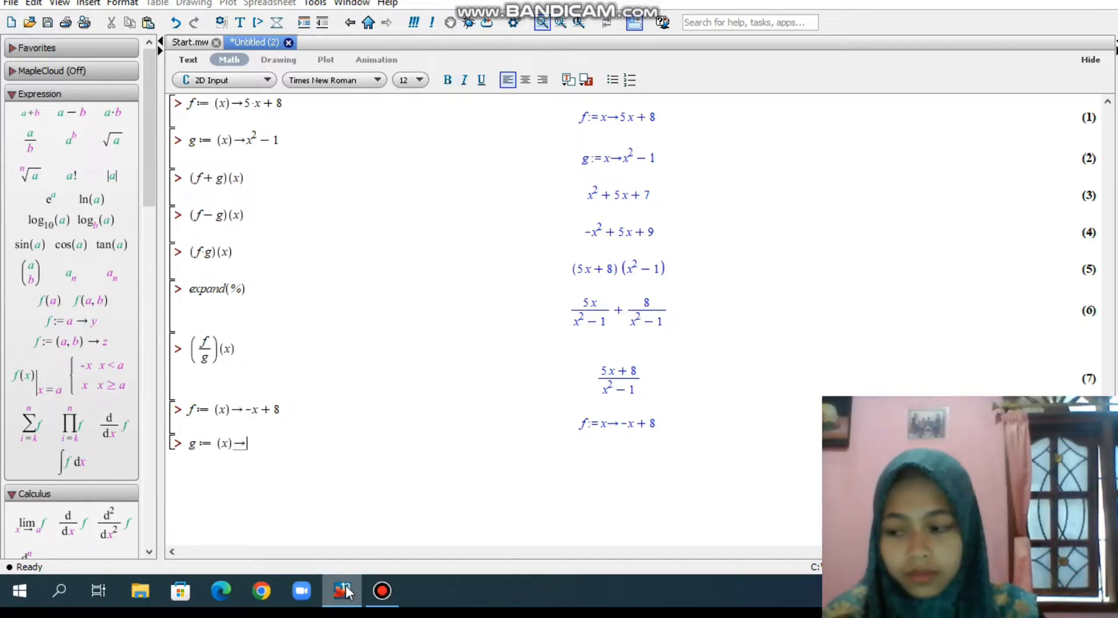
{"action": "type", "text": "-x"}
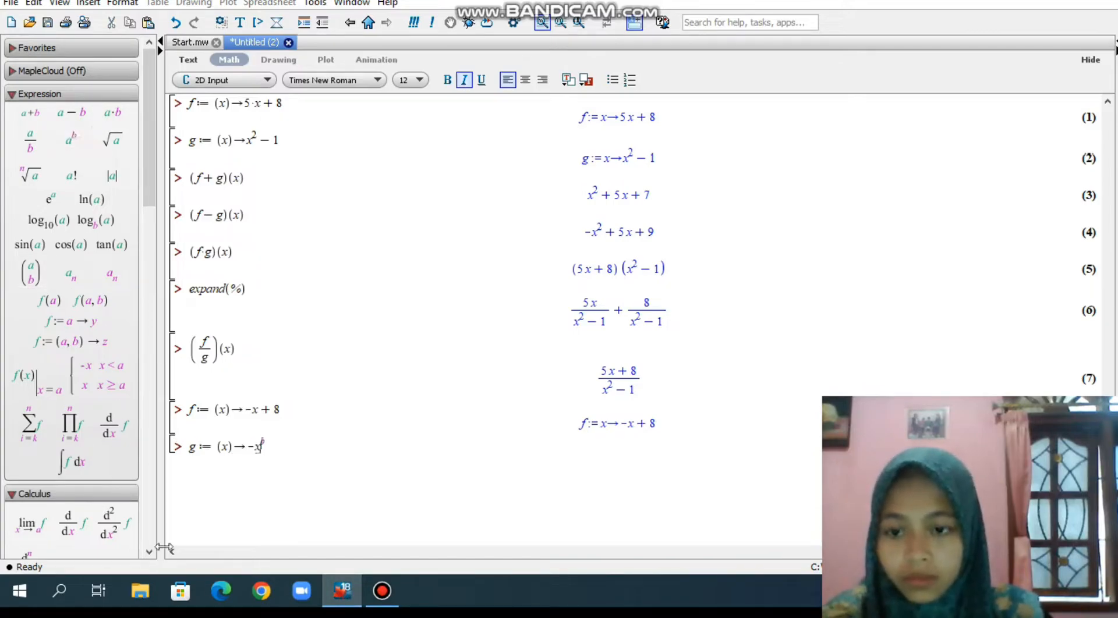
{"action": "type", "text": "^3"}
{"action": "key", "text": "Right"}
{"action": "type", "text": "- 2^b"}
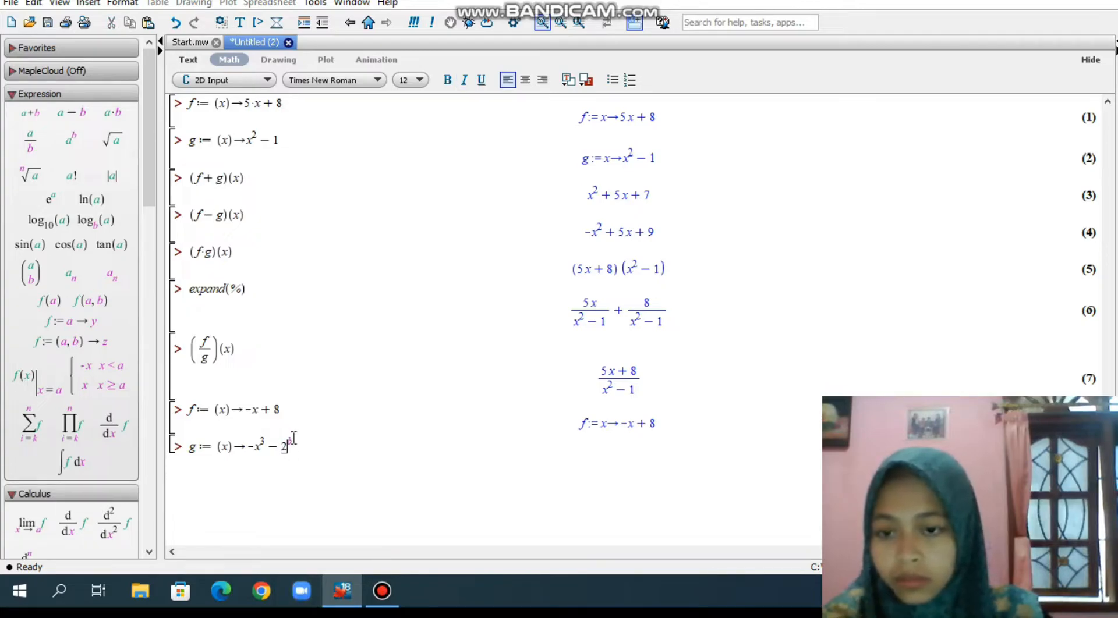
{"action": "key", "text": "BackSpace"}
{"action": "type", "text": "2"}
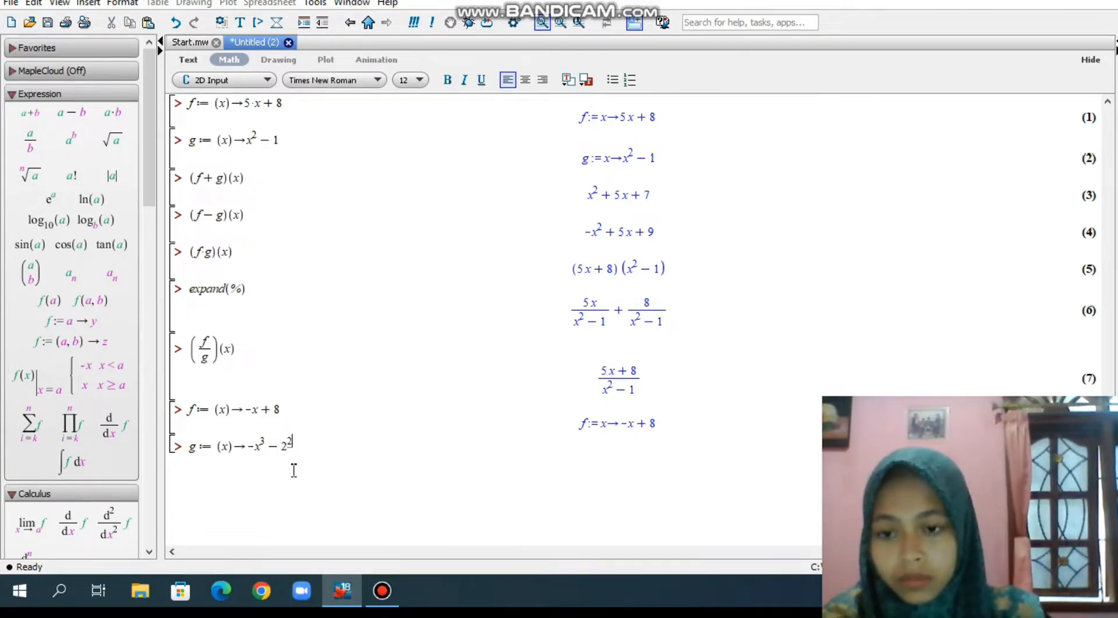
{"action": "key", "text": "Left"}
{"action": "type", "text": "*x"}
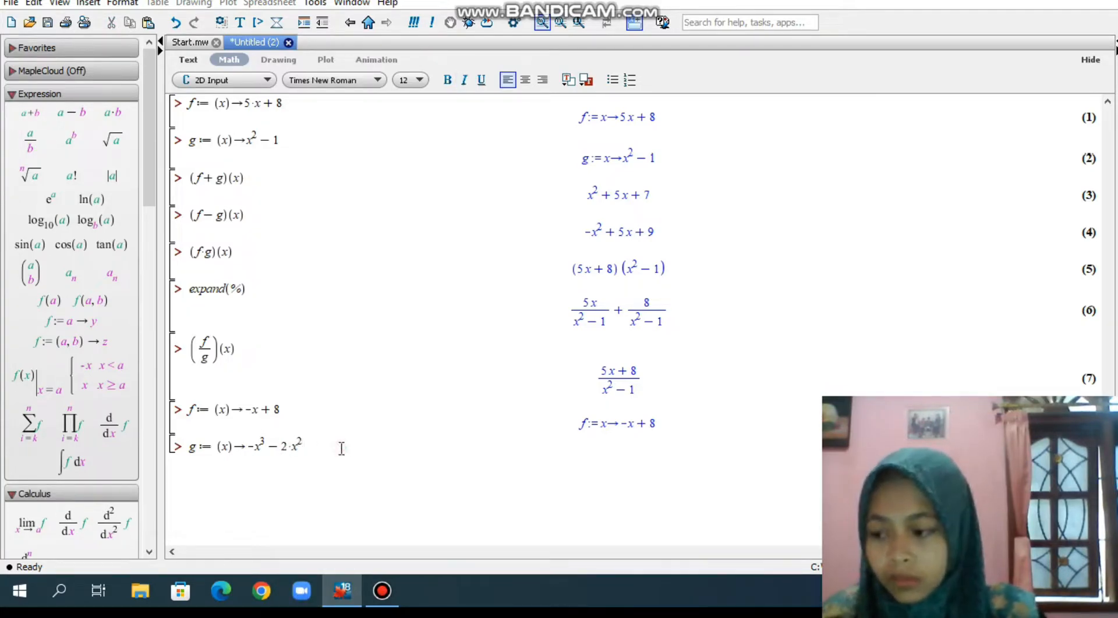
{"action": "key", "text": "Right"}
{"action": "type", "text": "+9"}
{"action": "key", "text": "Return"}
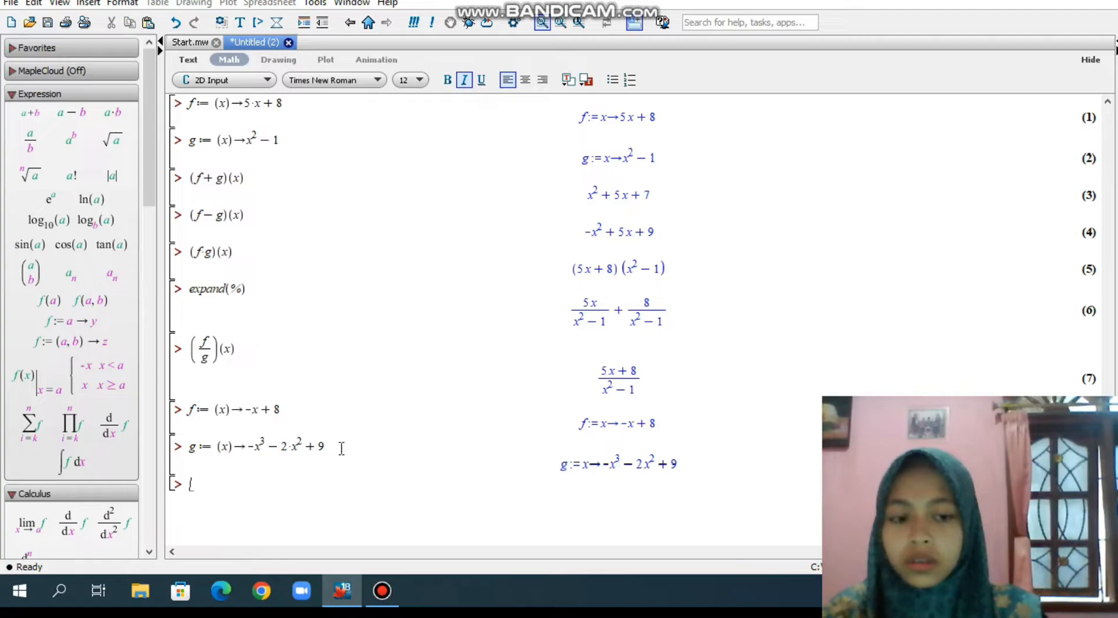
Evaluate the difference of the new functions as (f − g)(x), and its value at 2.6 as (f − g)(2.6)
{"action": "type", "text": "(f-g)(x)"}
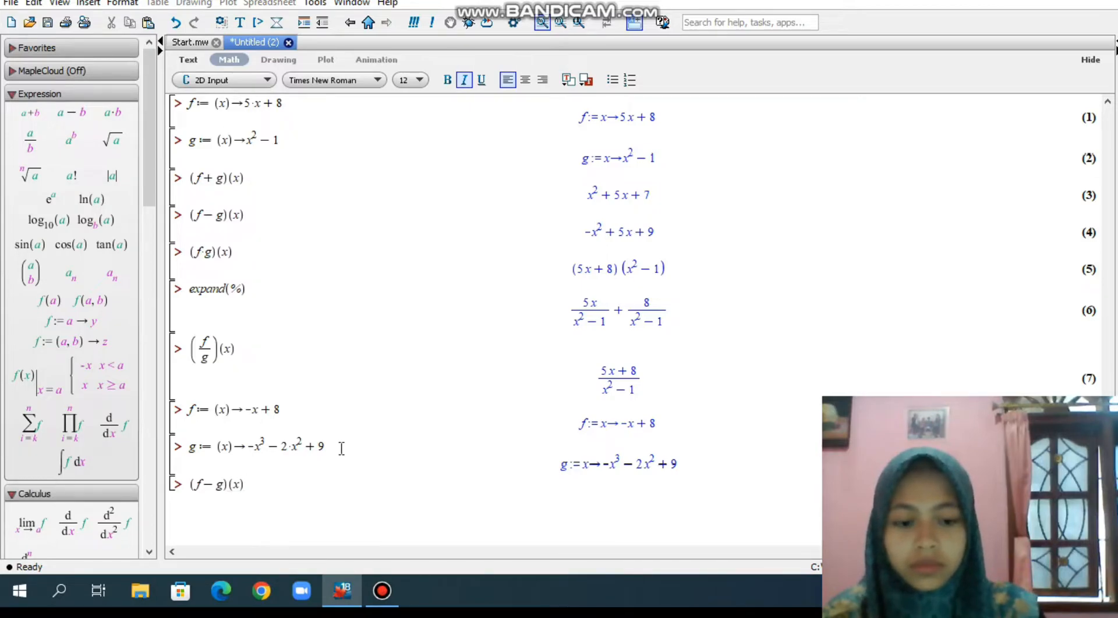
{"action": "key", "text": "Return"}
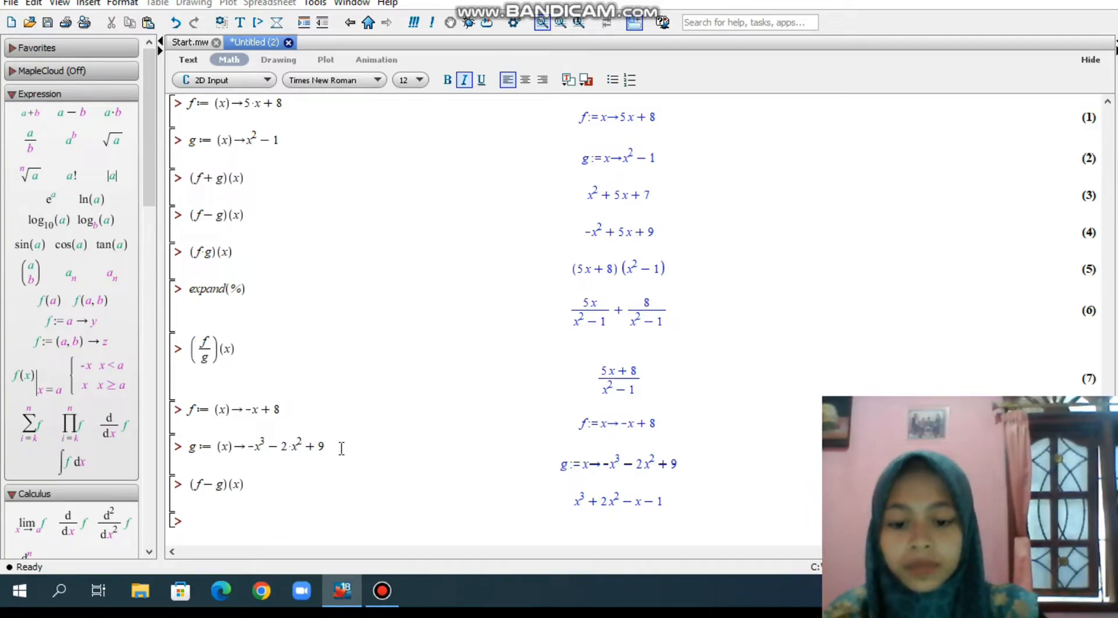
{"action": "type", "text": "(f"}
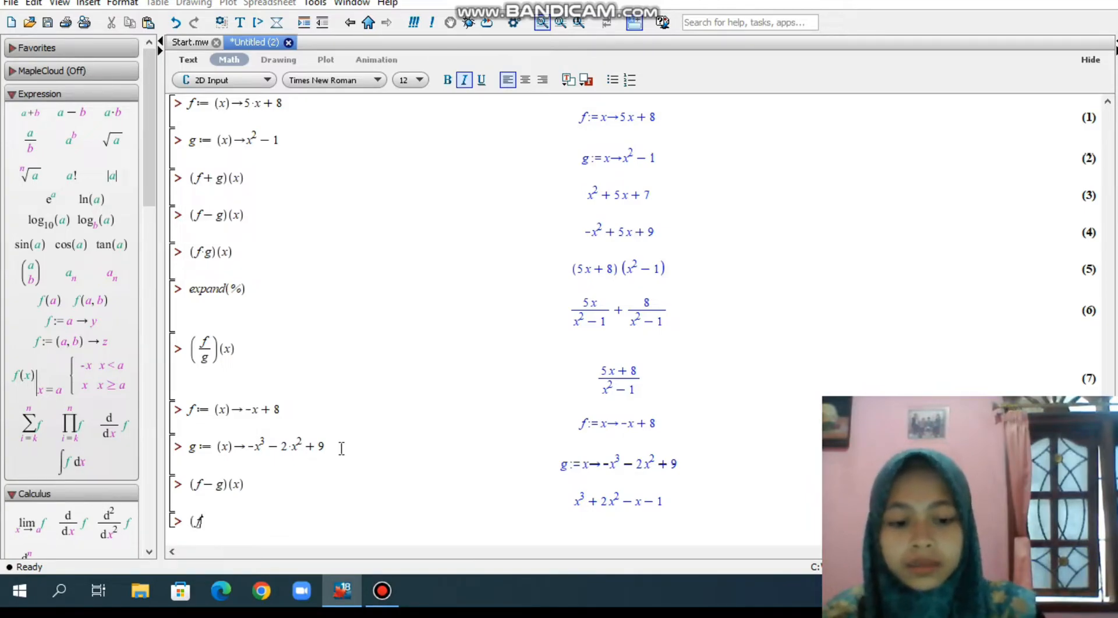
{"action": "type", "text": "-g)("}
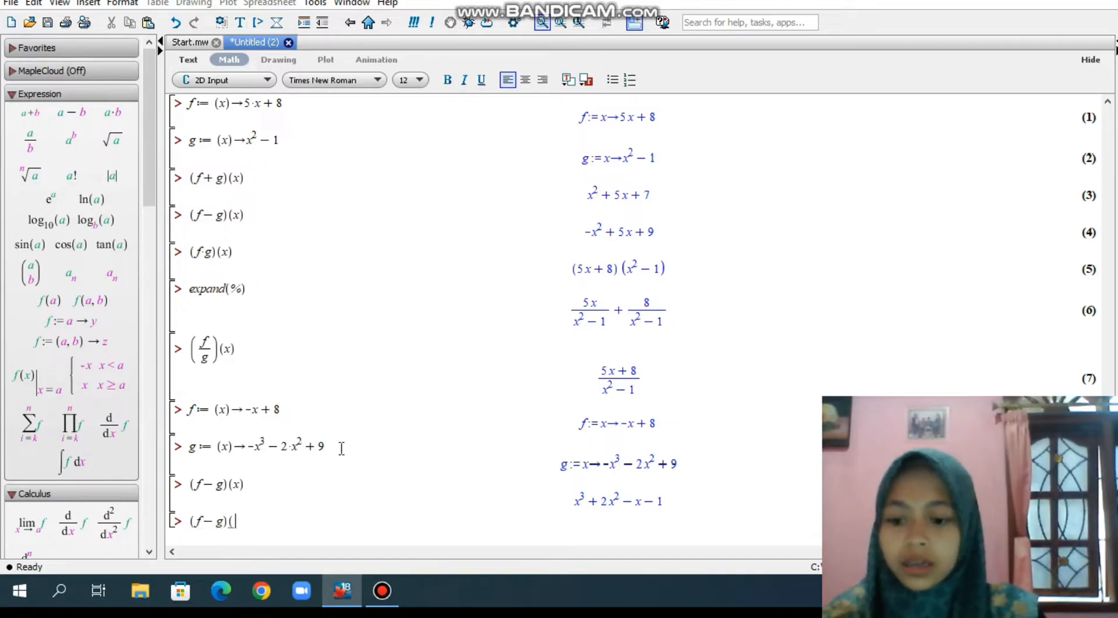
{"action": "type", "text": "2.6)"}
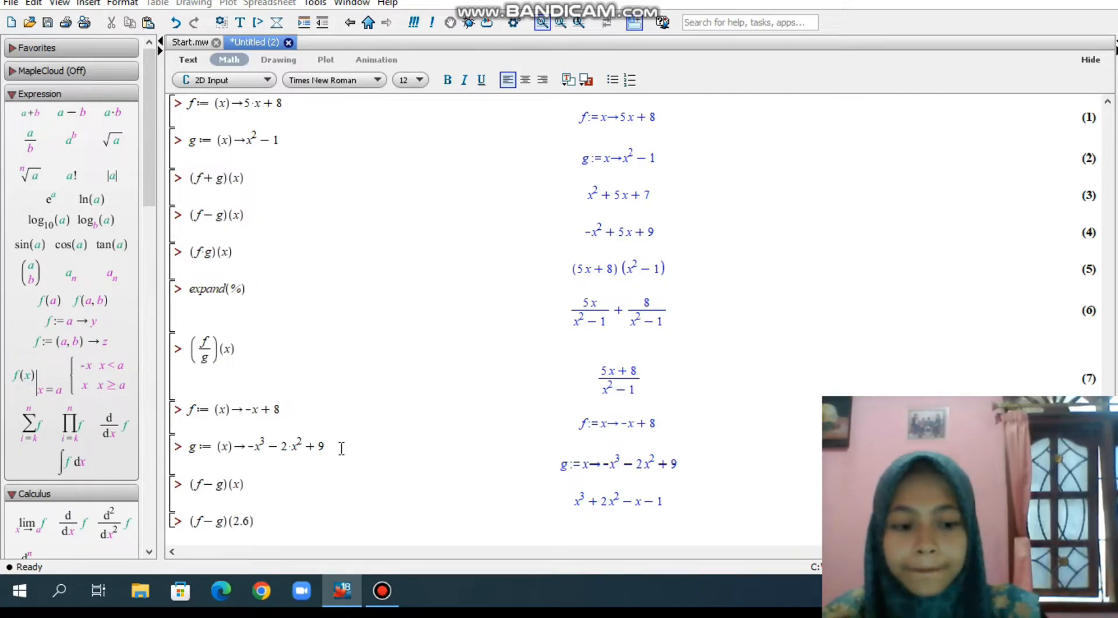
{"action": "key", "text": "Return"}
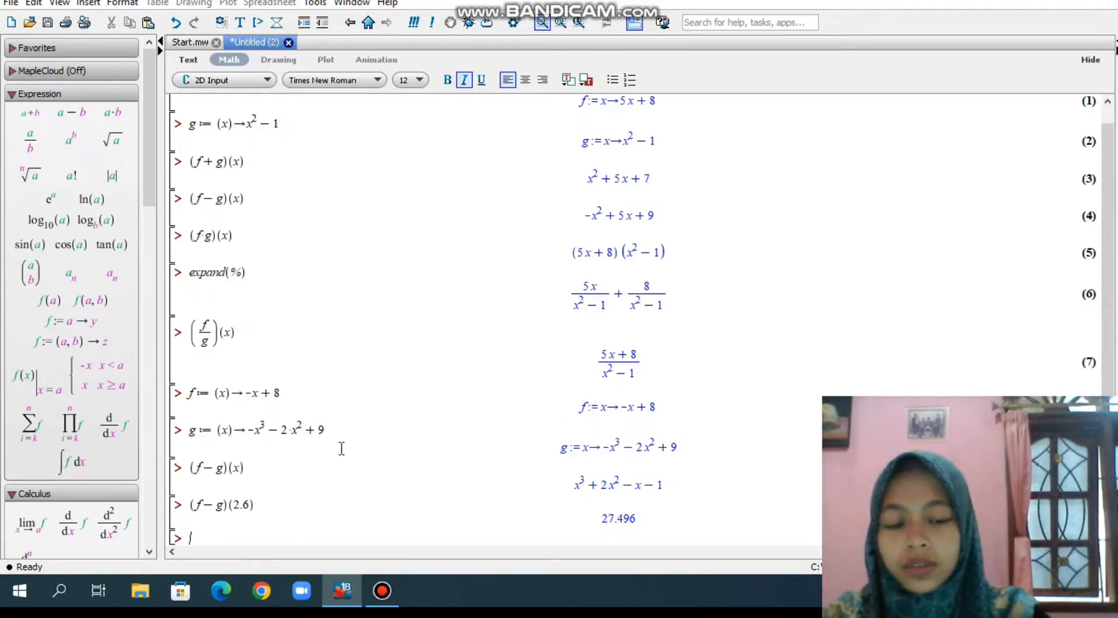
Redefine f on the line below (f − g)(2.6) as f := (x) → 2·x + 1
{"action": "type", "text": "f:="}
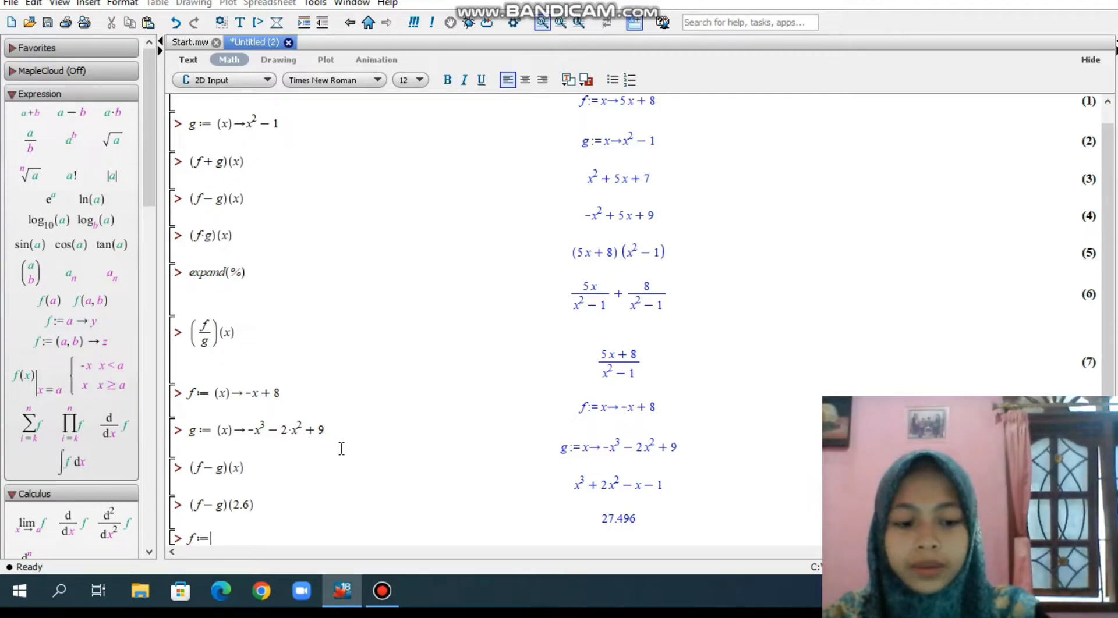
{"action": "type", "text": "(x)-"}
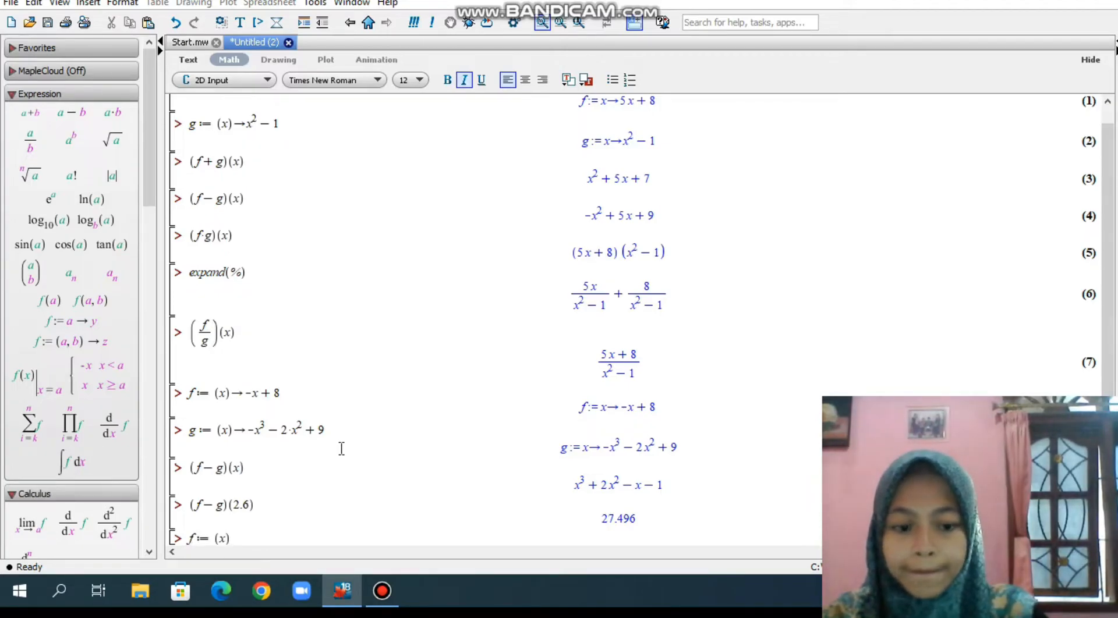
{"action": "type", "text": ">"}
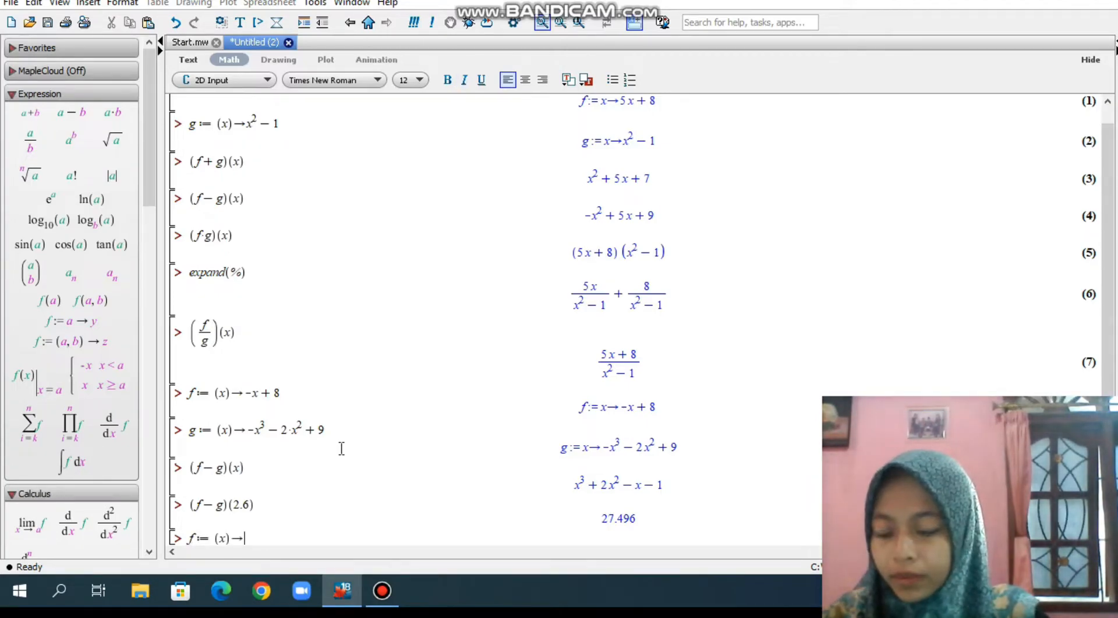
{"action": "type", "text": "2"}
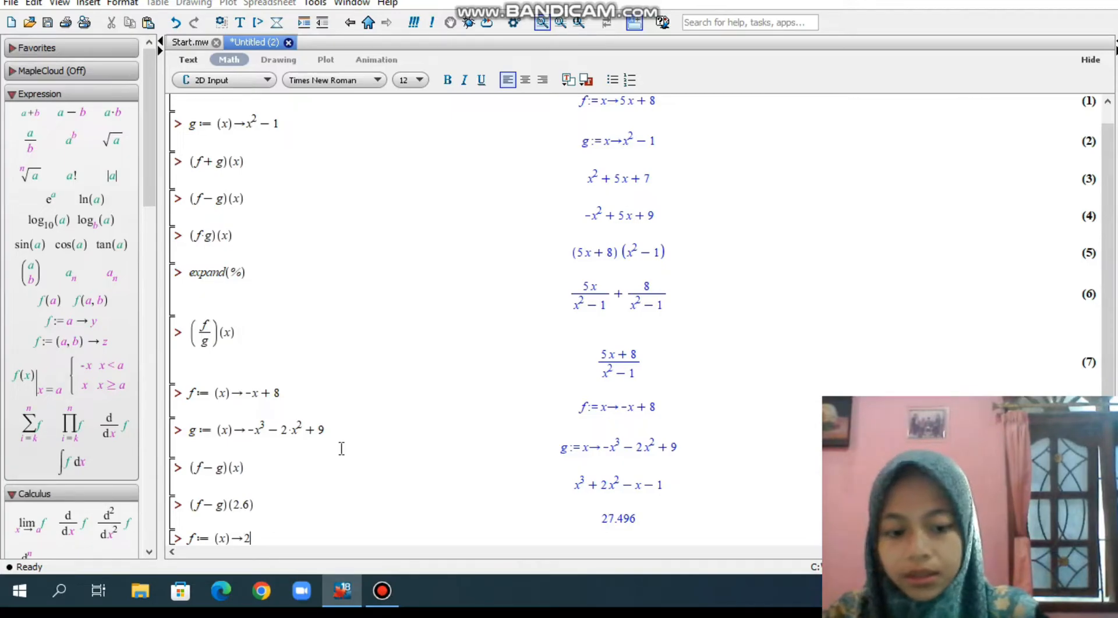
{"action": "type", "text": "*x+1"}
{"action": "key", "text": "Return"}
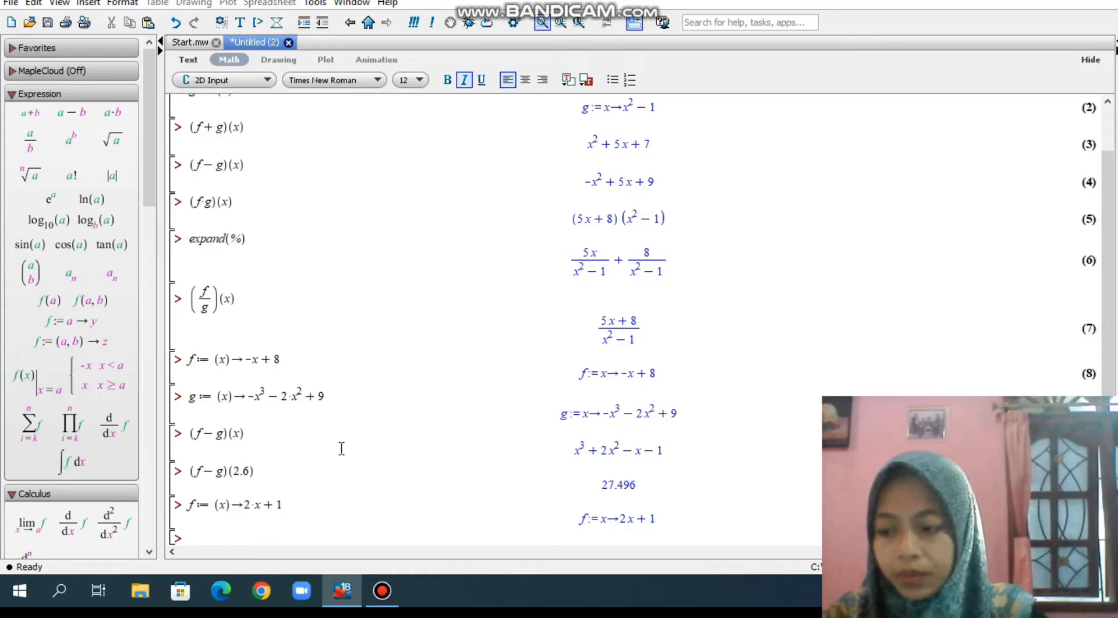
Redefine g on the line below f := (x) → 2·x + 1 as g := (x) → x²
{"action": "type", "text": "g"}
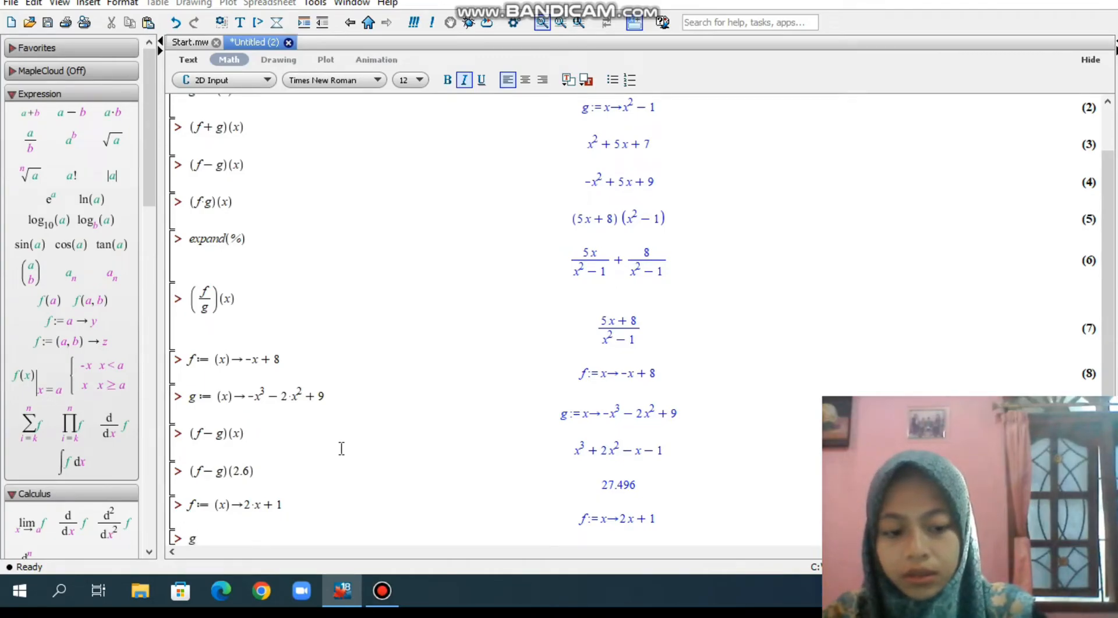
{"action": "type", "text": ":=(x)"}
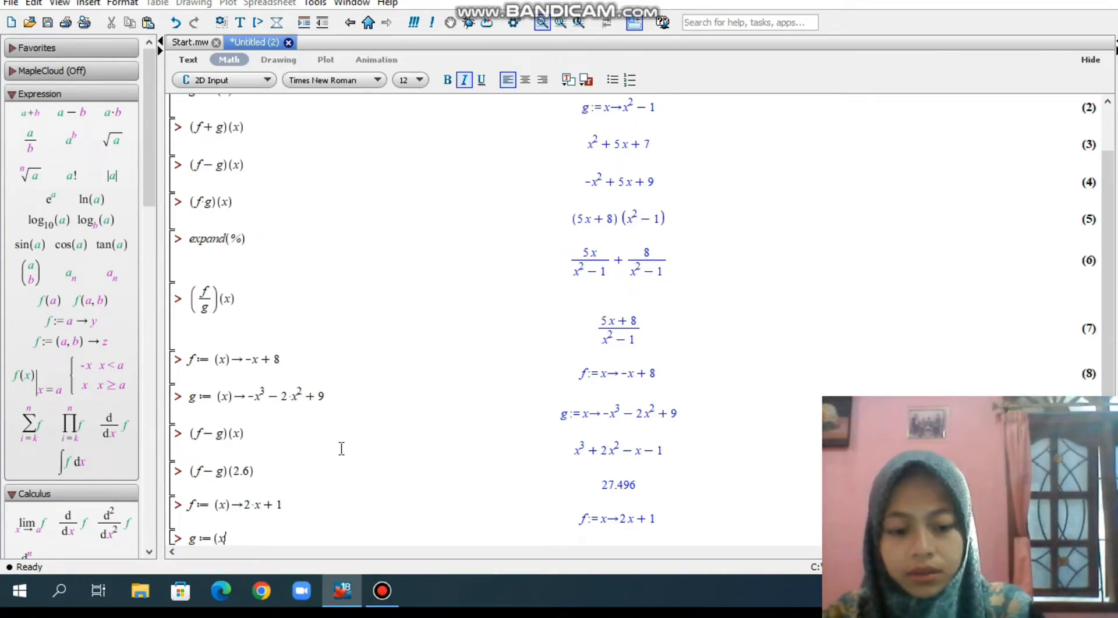
{"action": "type", "text": "->"}
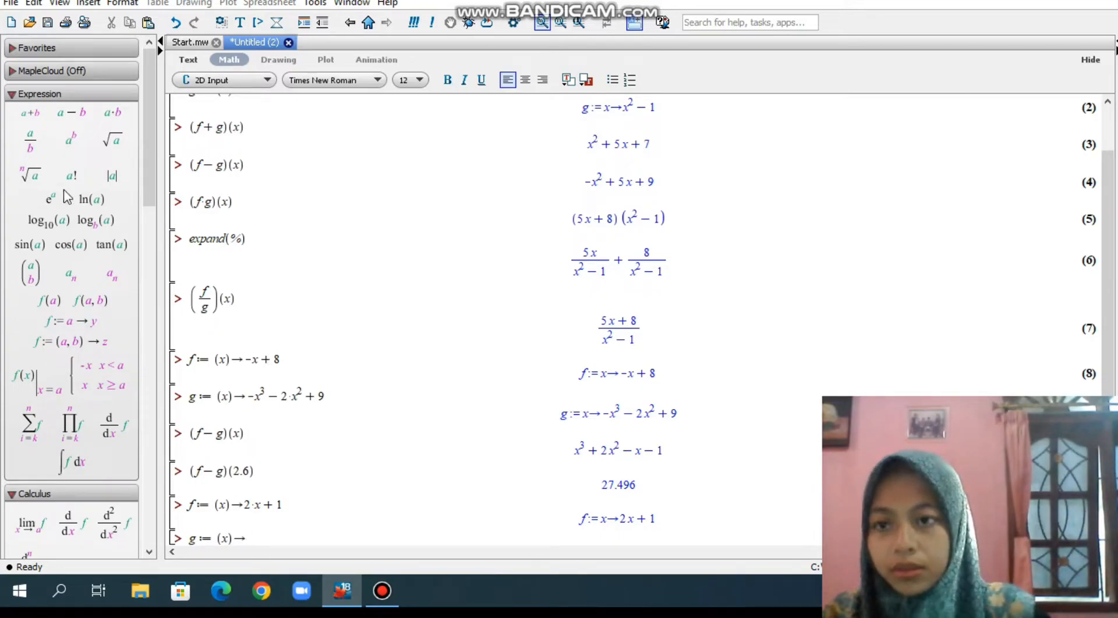
{"action": "left_click", "coordinate": [71, 138]}
{"action": "type", "text": "x^"}
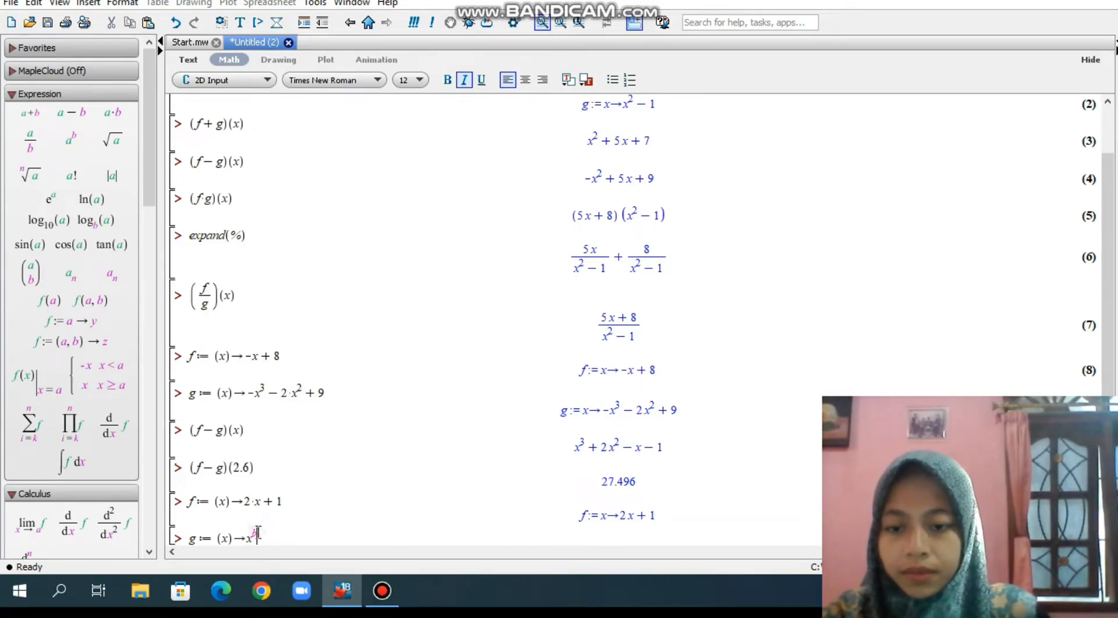
{"action": "type", "text": "2"}
{"action": "key", "text": "Return"}
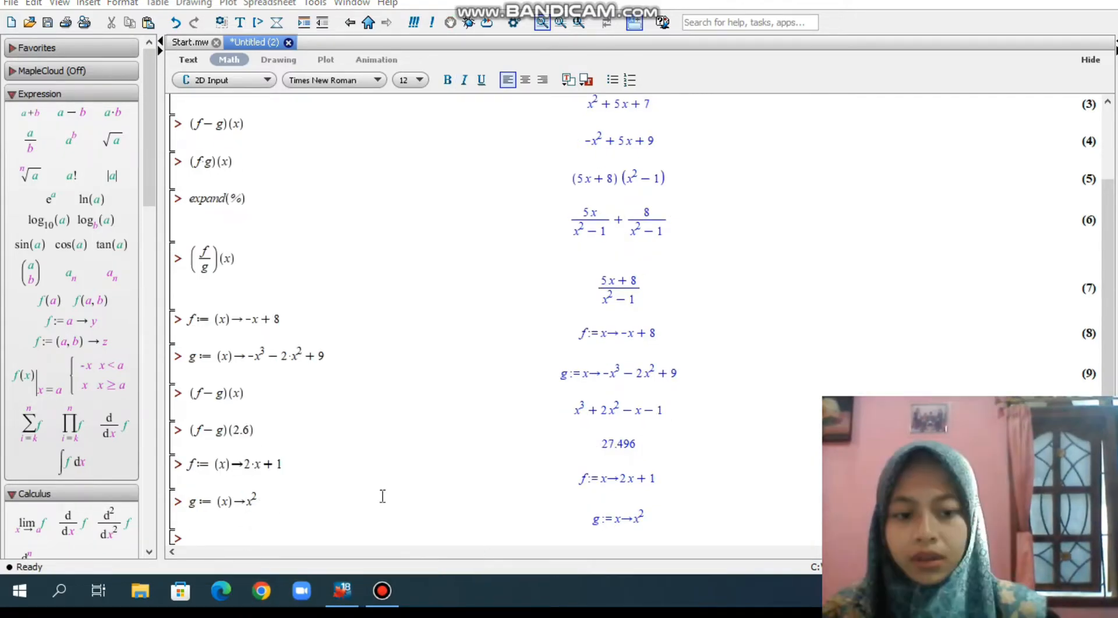
Evaluate both compositions of the new functions on separate lines, as (f@g)(x) and (g@f)(x)
{"action": "type", "text": "f"}
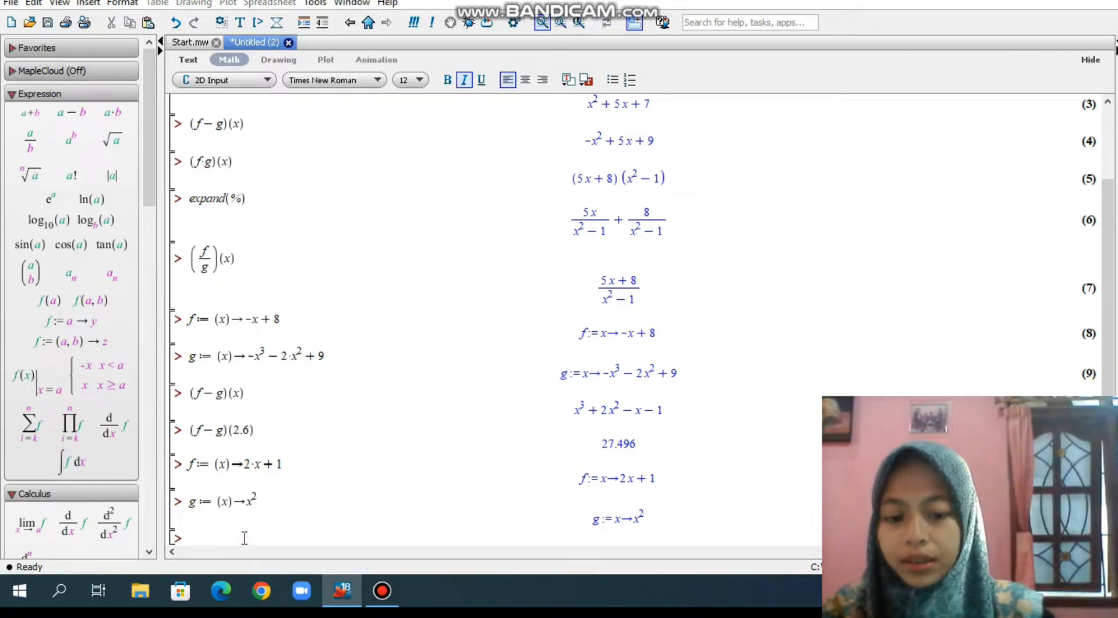
{"action": "type", "text": "(f"}
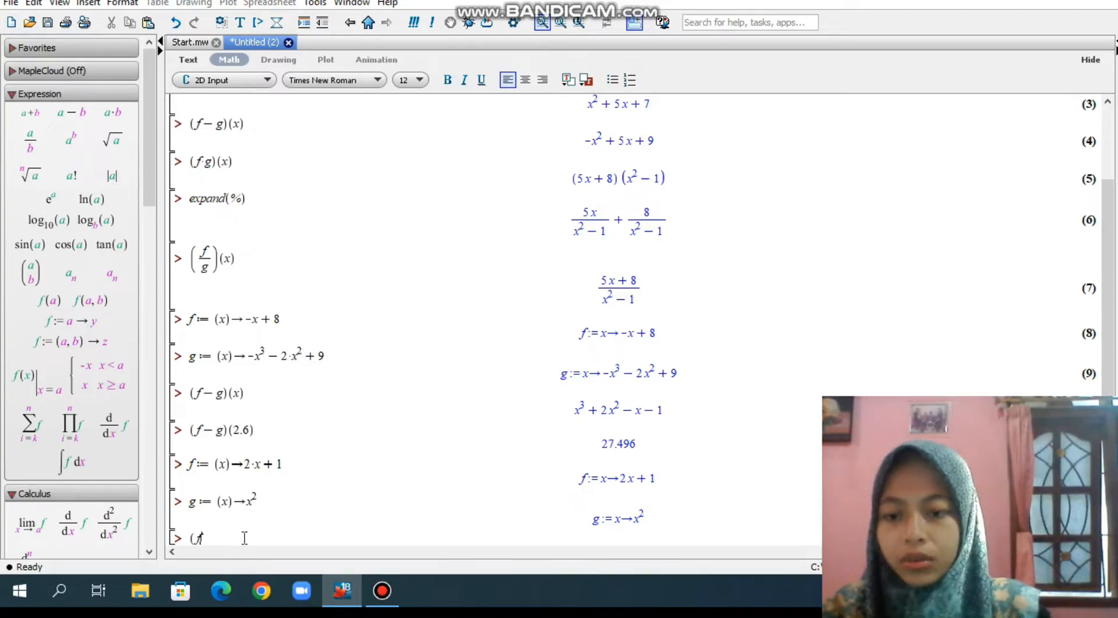
{"action": "type", "text": "@"}
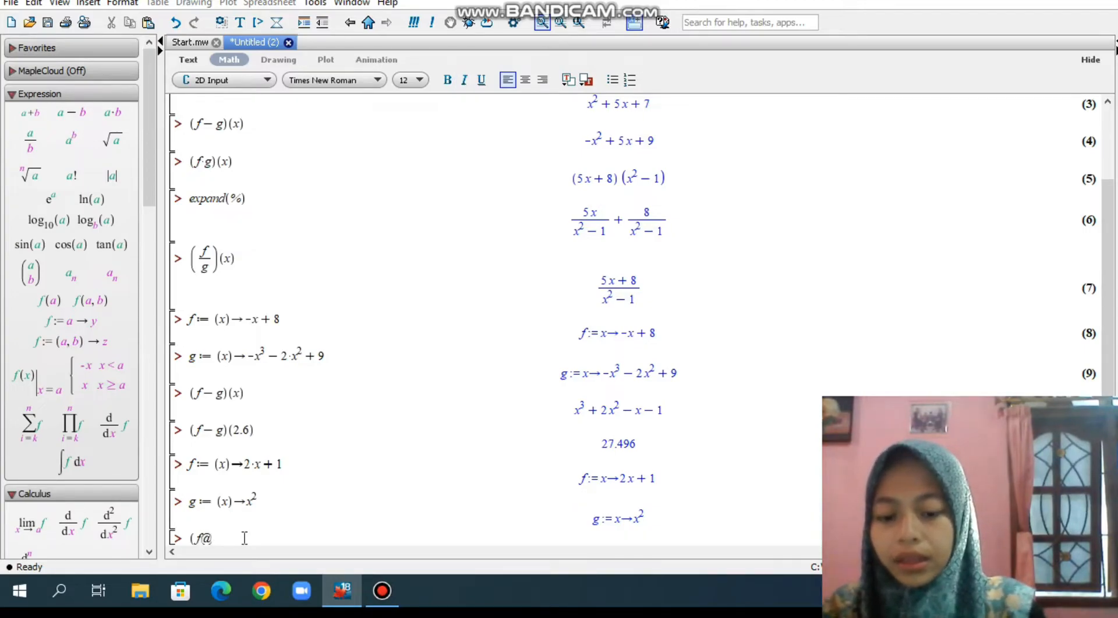
{"action": "type", "text": "g)(x)"}
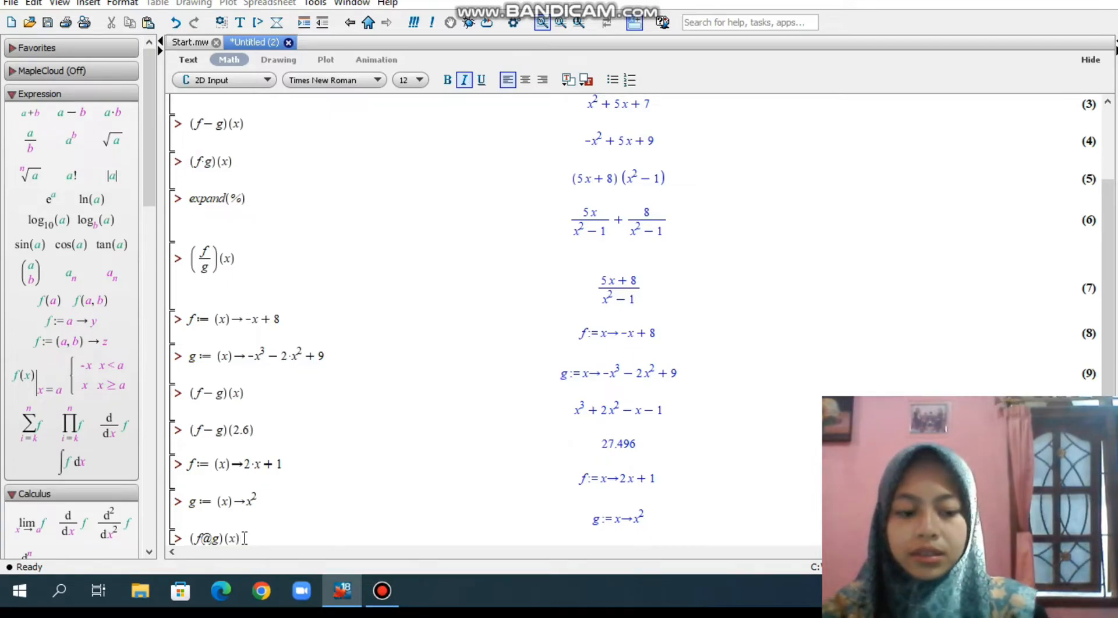
{"action": "key", "text": "Return"}
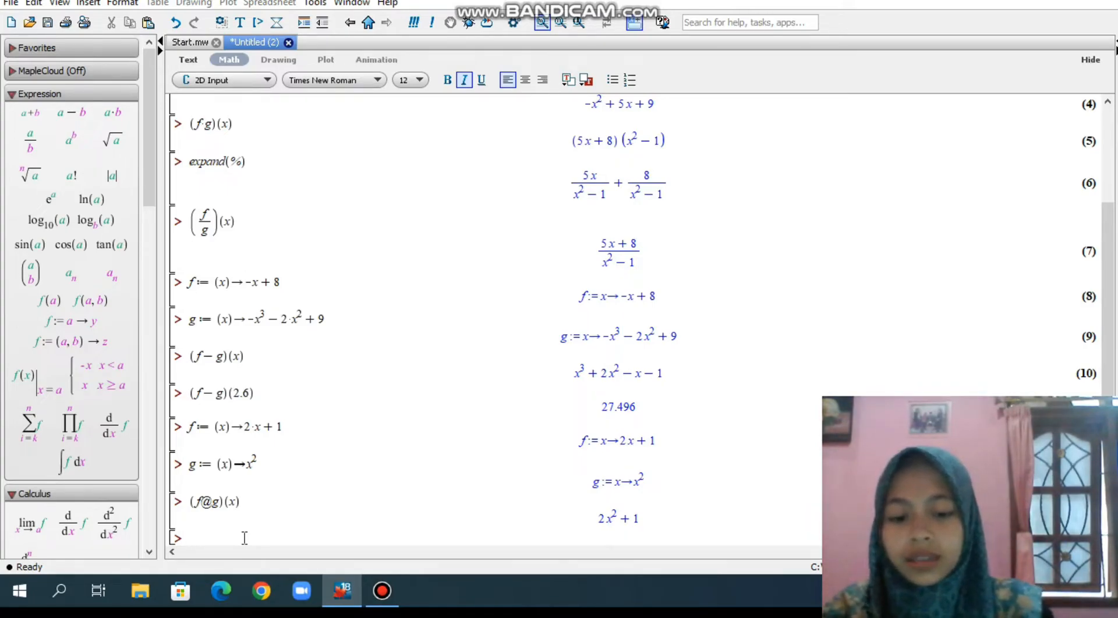
{"action": "type", "text": "("}
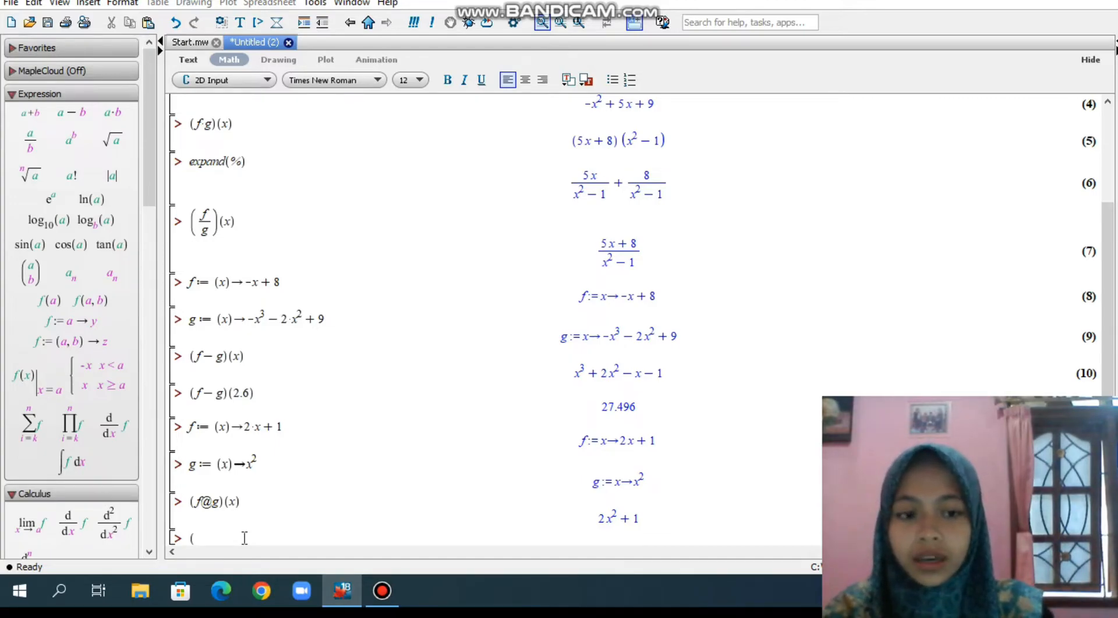
{"action": "type", "text": "g@f)(x"}
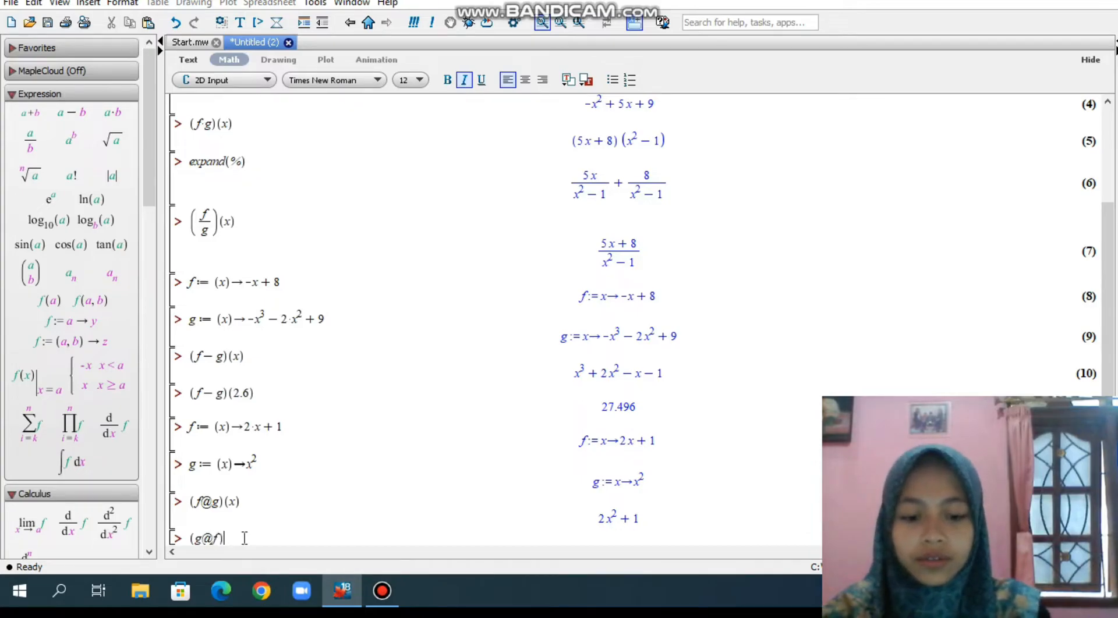
{"action": "type", "text": ")"}
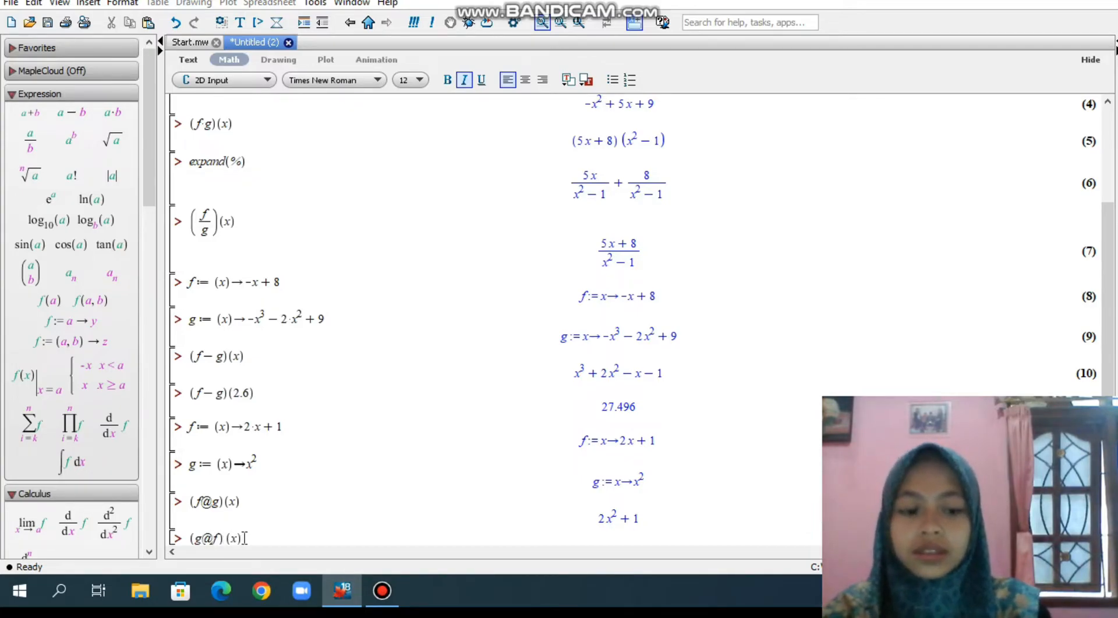
{"action": "key", "text": "Return"}
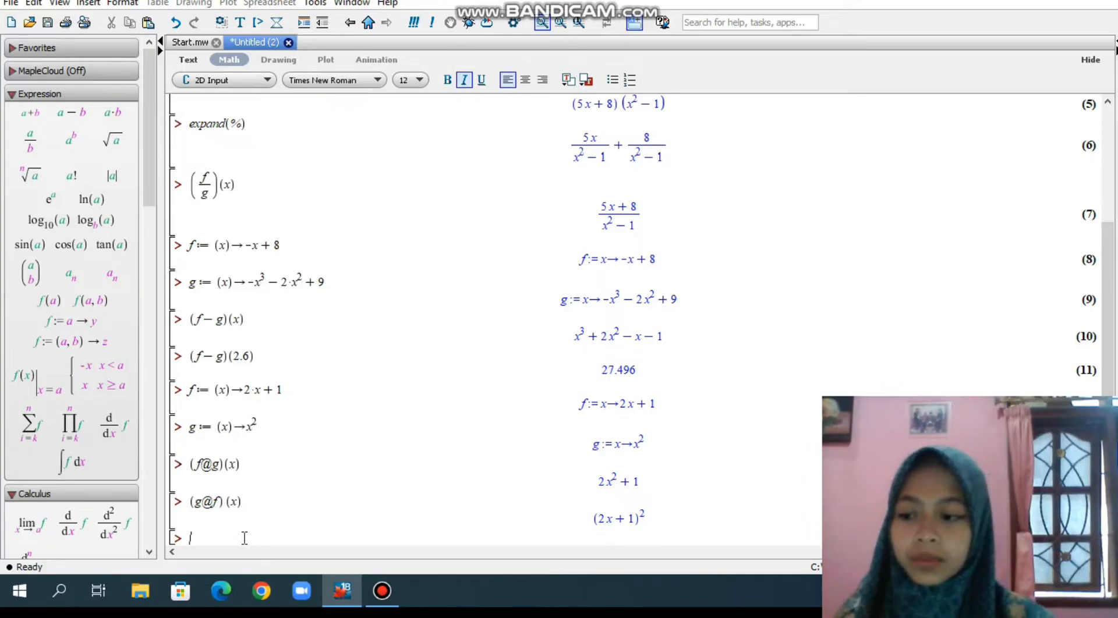
Evaluate the compositions at numbers on separate lines, as (f@g)(2) and (g@f)(5)
{"action": "type", "text": "(f"}
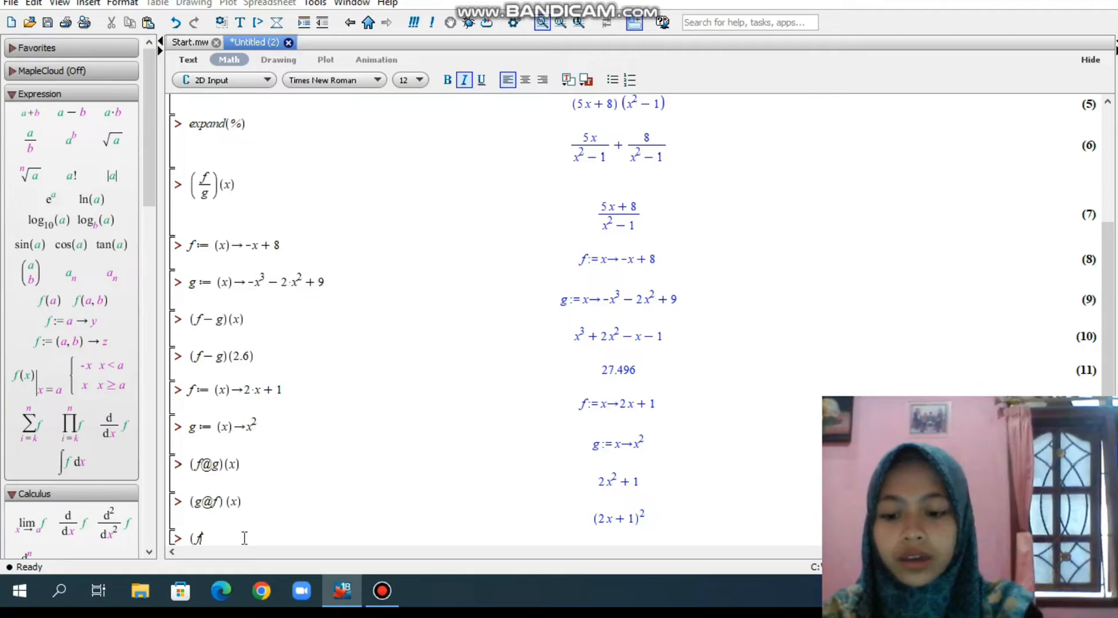
{"action": "type", "text": "@g)("}
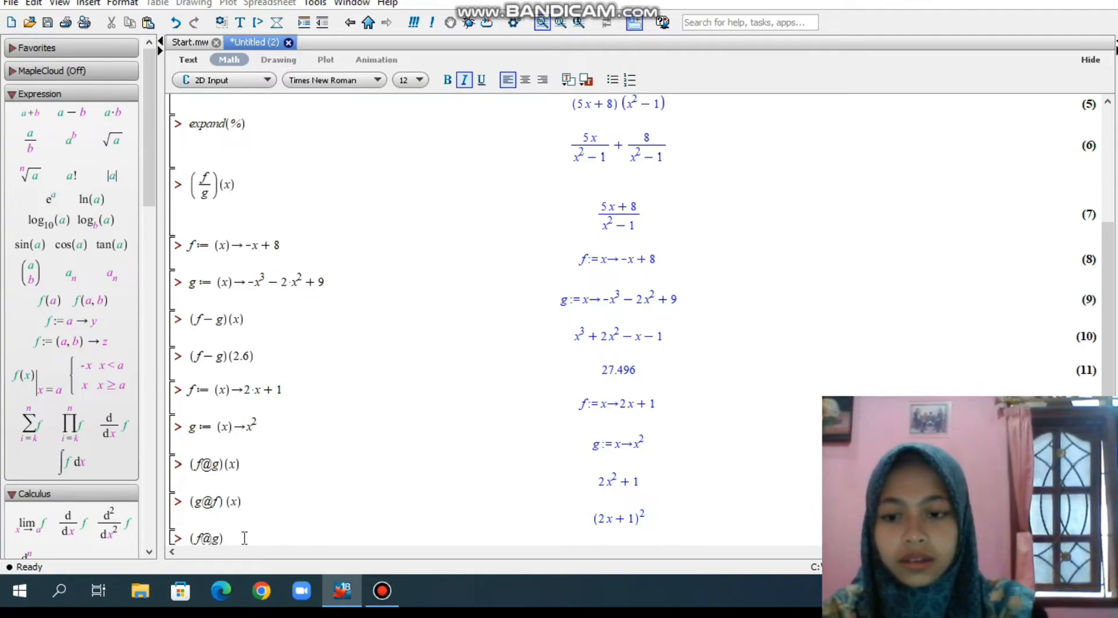
{"action": "type", "text": "2)"}
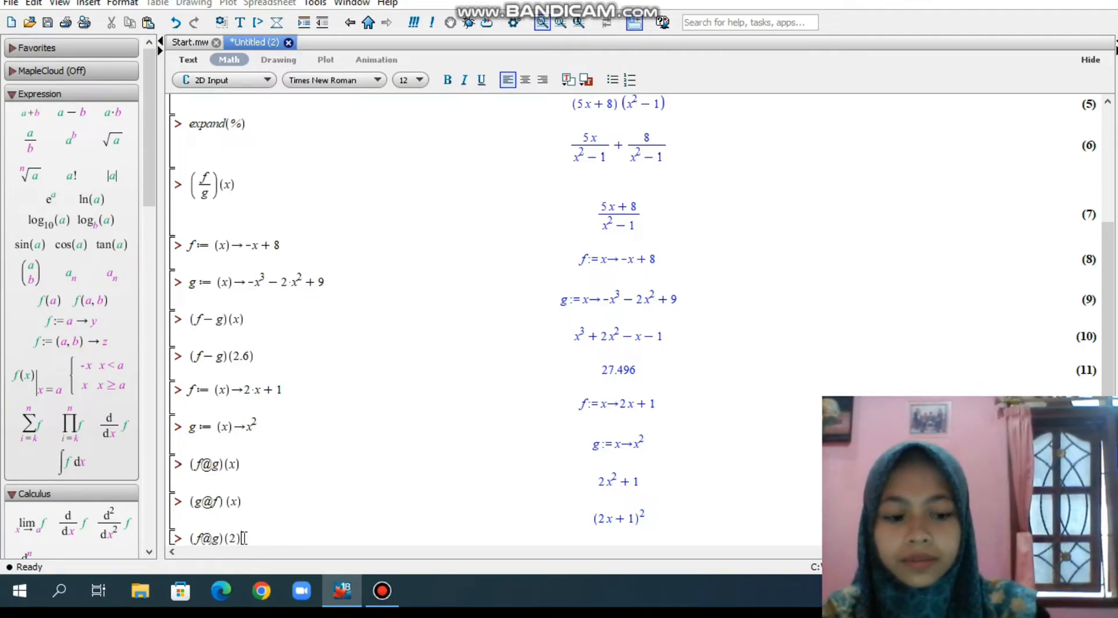
{"action": "key", "text": "Return"}
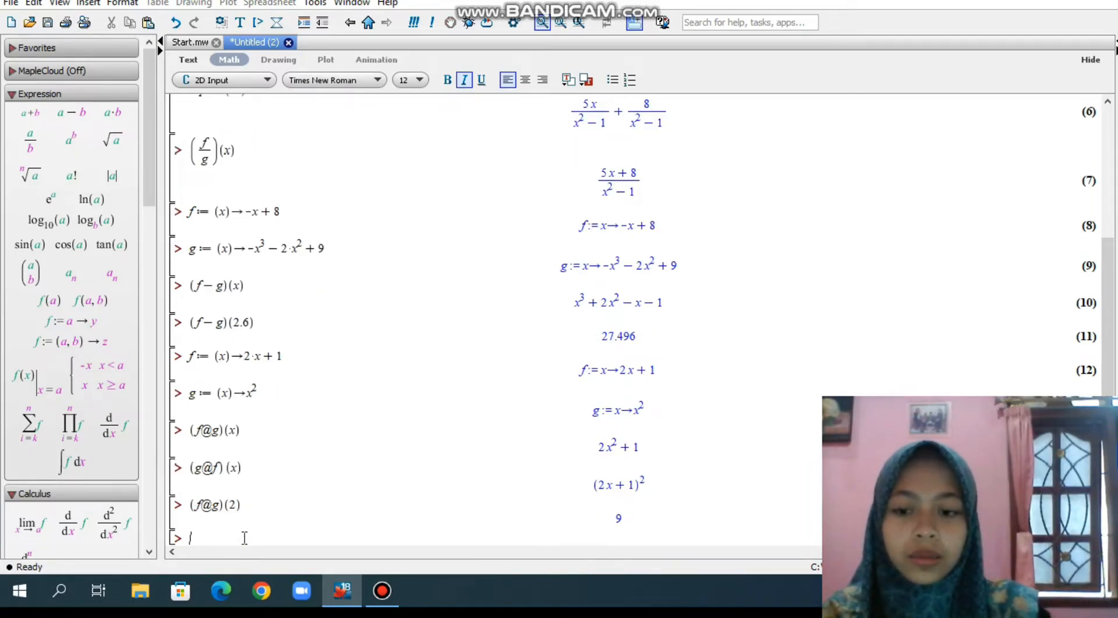
{"action": "type", "text": "(g@"}
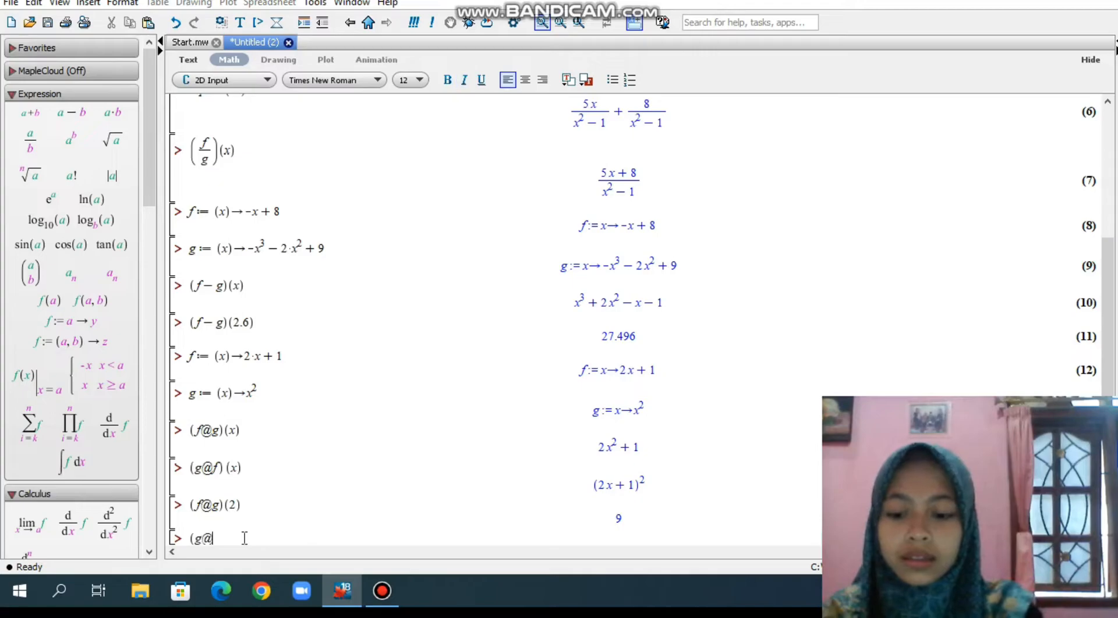
{"action": "type", "text": "f)("}
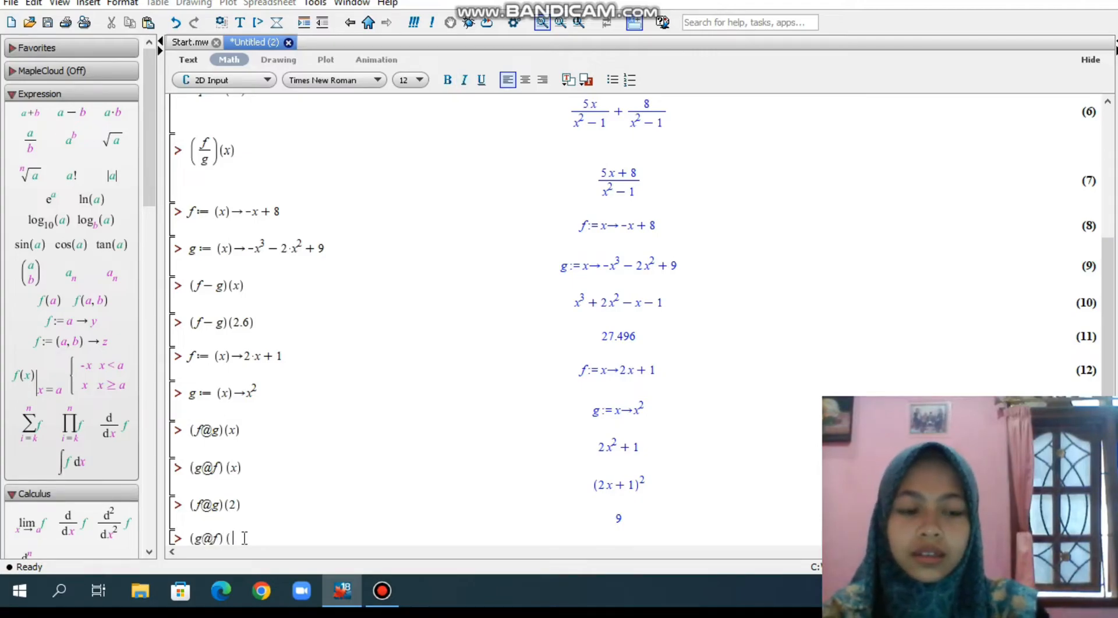
{"action": "type", "text": "5)"}
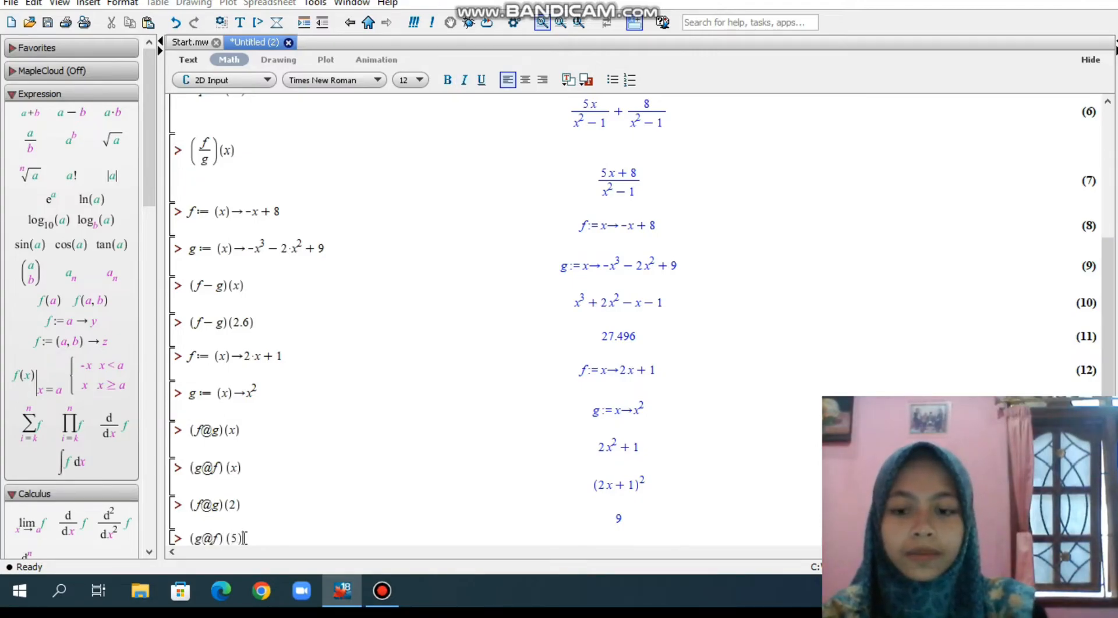
{"action": "key", "text": "Return"}
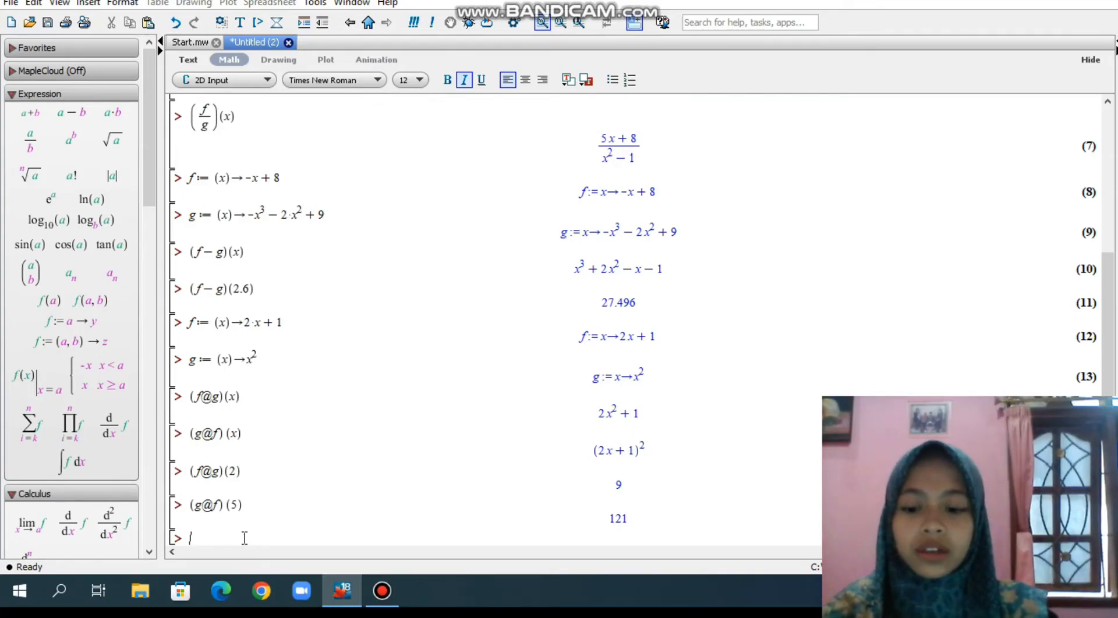
Redefine f on the line below (g@f)(5) as the fraction f := (x) → (3·x + 2)/(2·x − 1)
{"action": "type", "text": "f:=(x"}
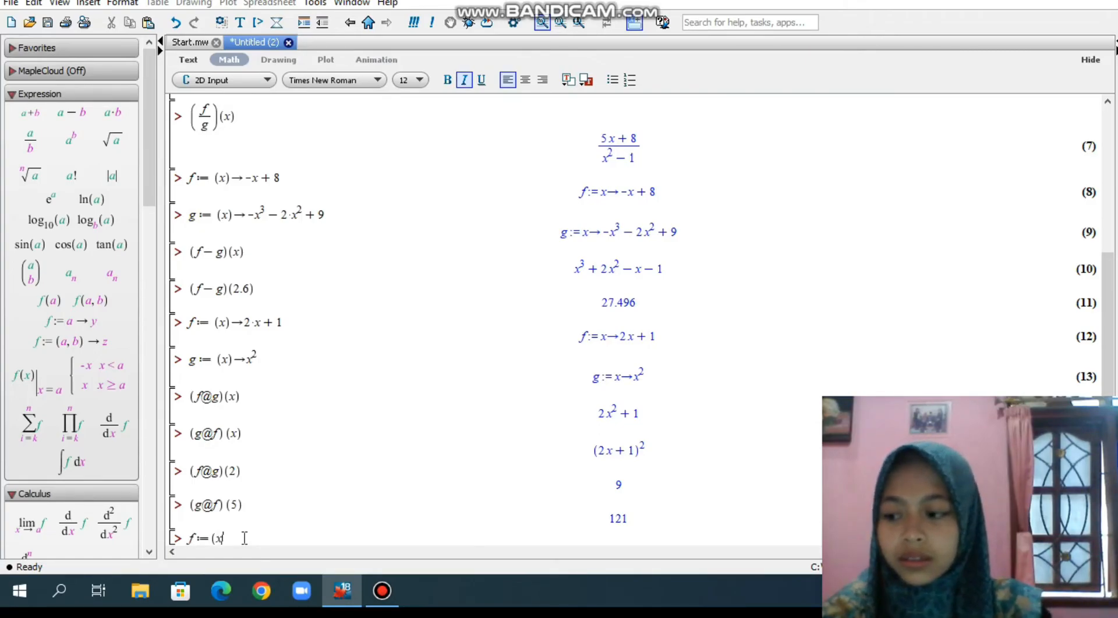
{"action": "type", "text": ")->"}
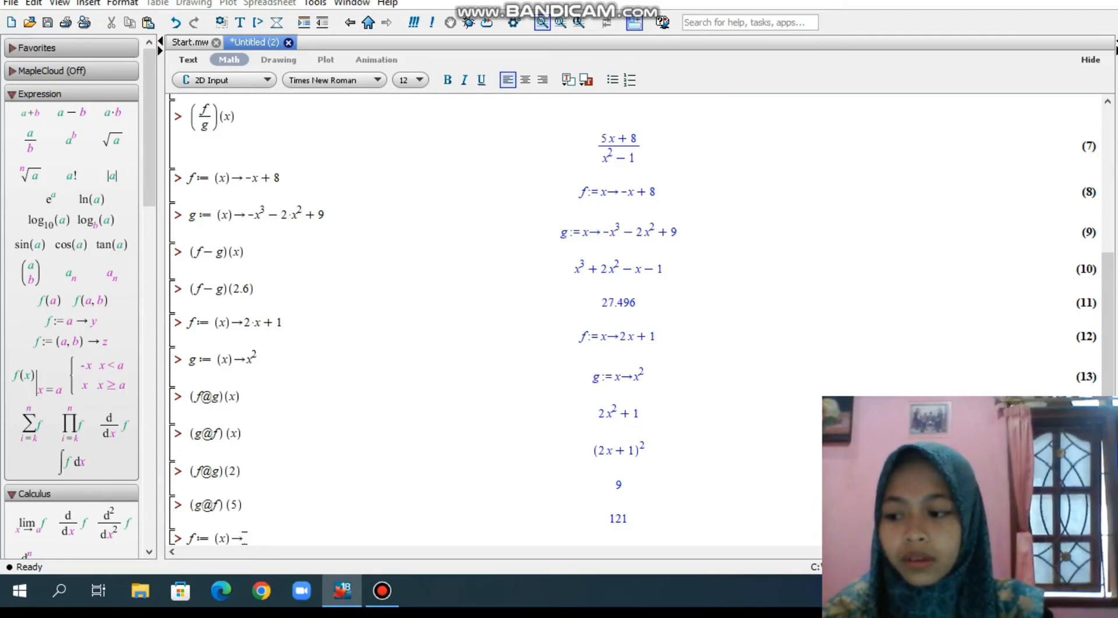
{"action": "type", "text": "("}
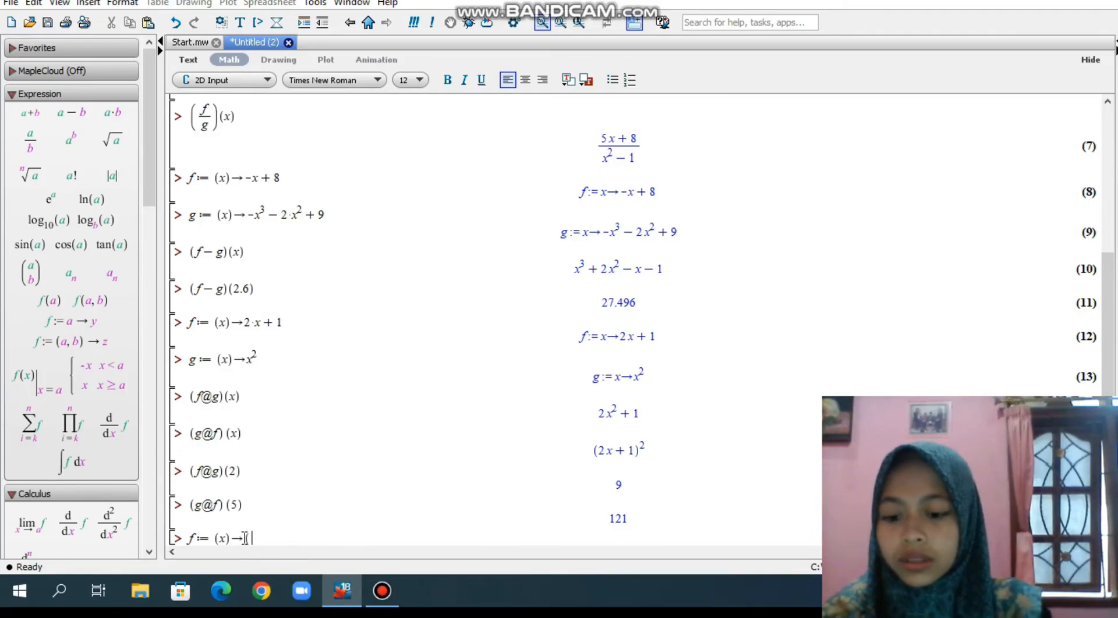
{"action": "type", "text": "3"}
{"action": "type", "text": "*x+2"}
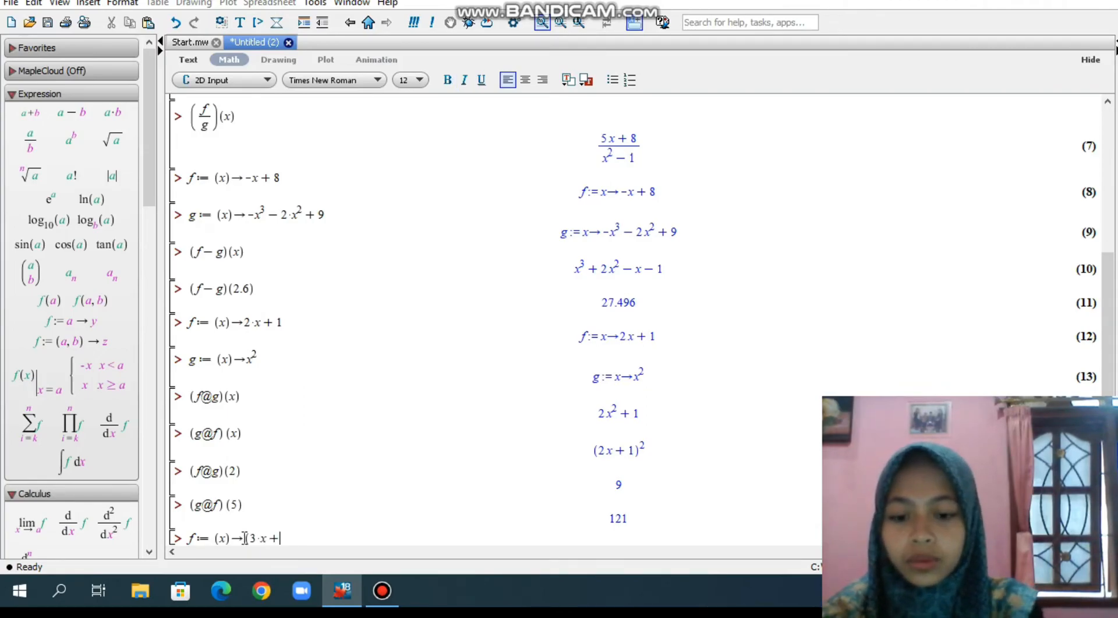
{"action": "type", "text": ")/"}
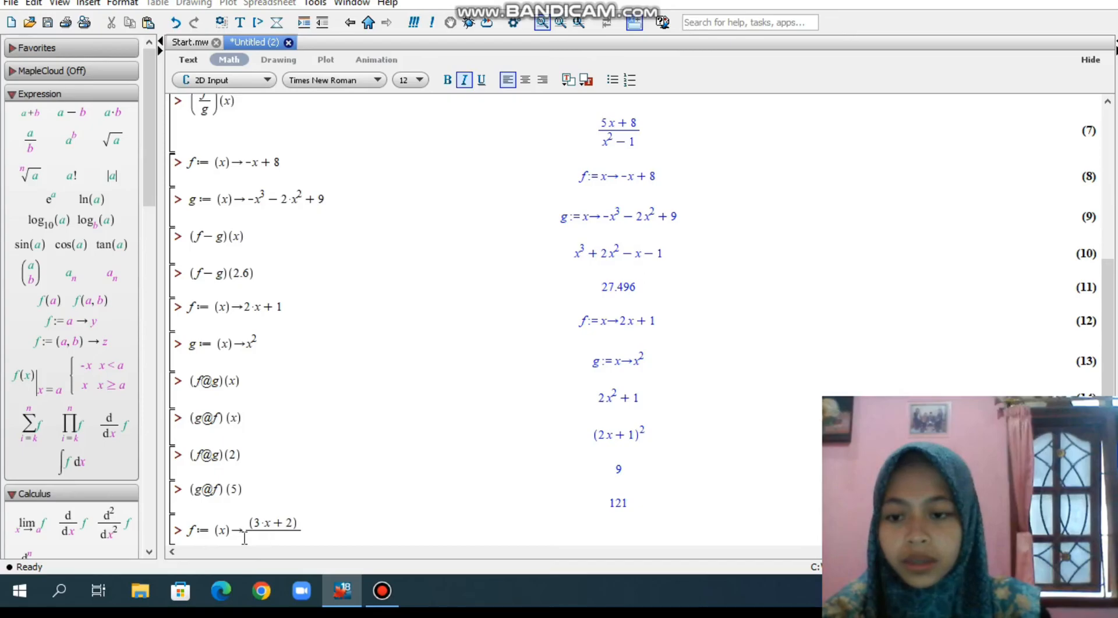
{"action": "type", "text": "(2"}
{"action": "type", "text": "*"}
{"action": "type", "text": "x"}
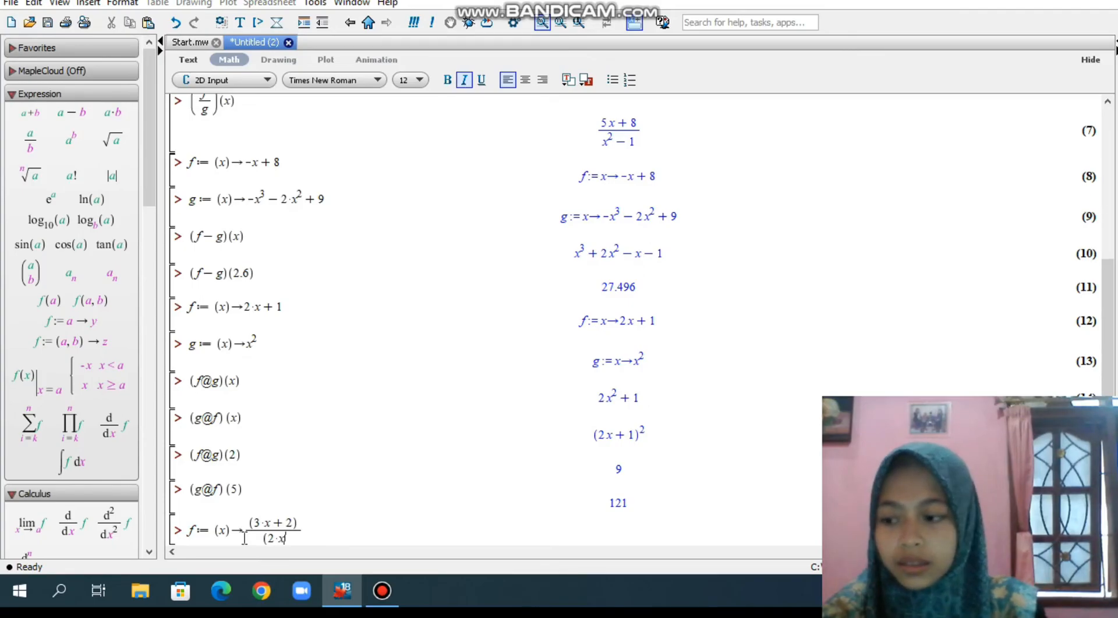
{"action": "type", "text": "-1)"}
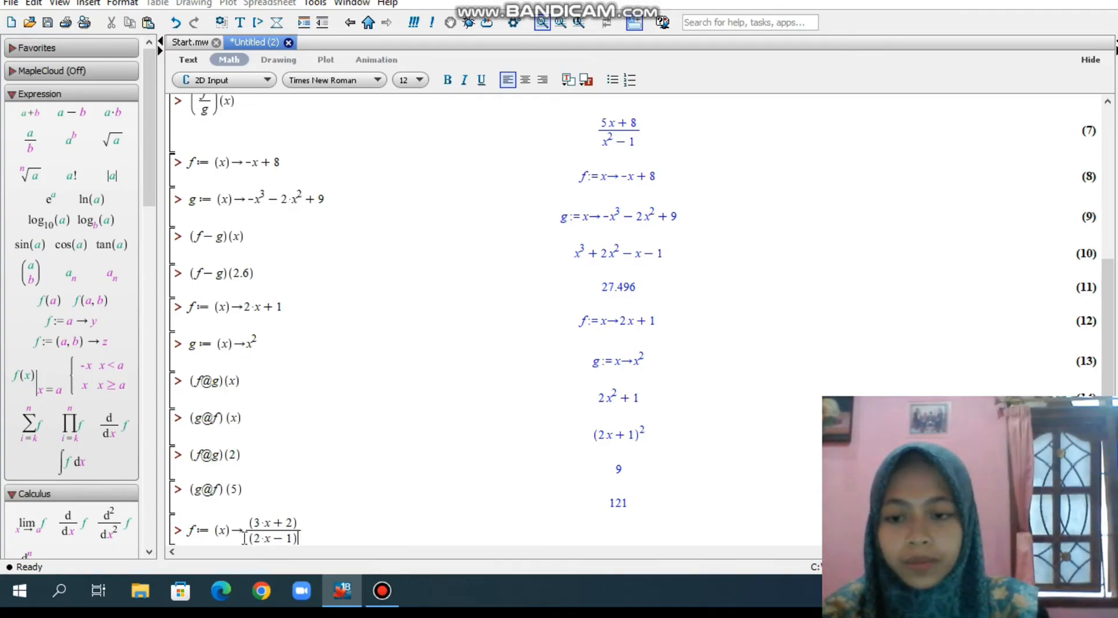
{"action": "key", "text": "Return"}
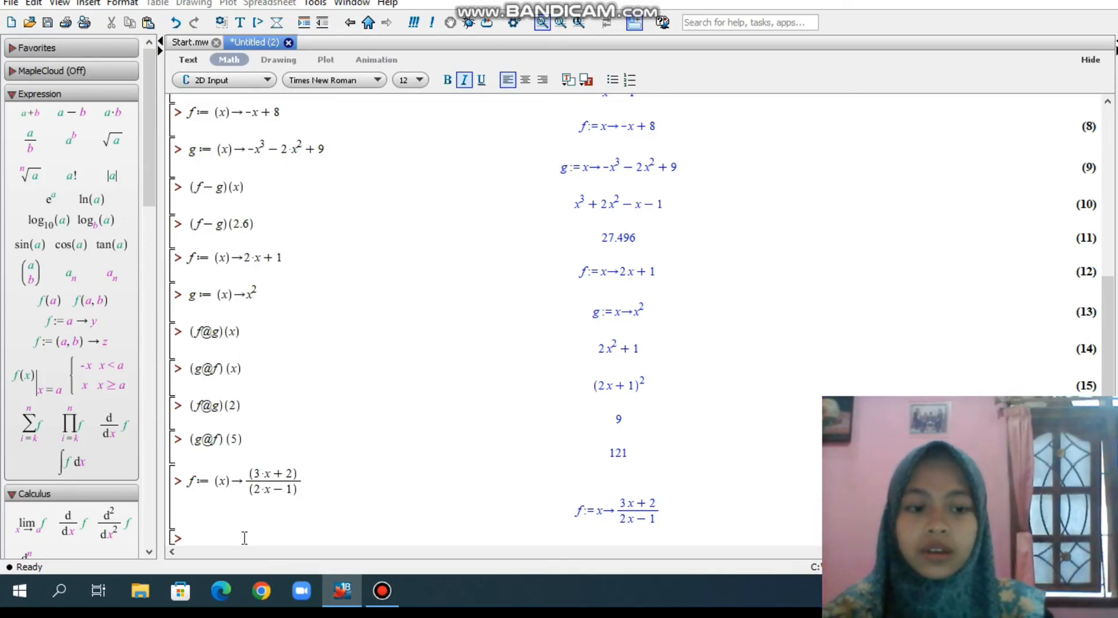
Start defining the inverse function below the fractional f as finv := (x) → solve(
{"action": "type", "text": "fin"}
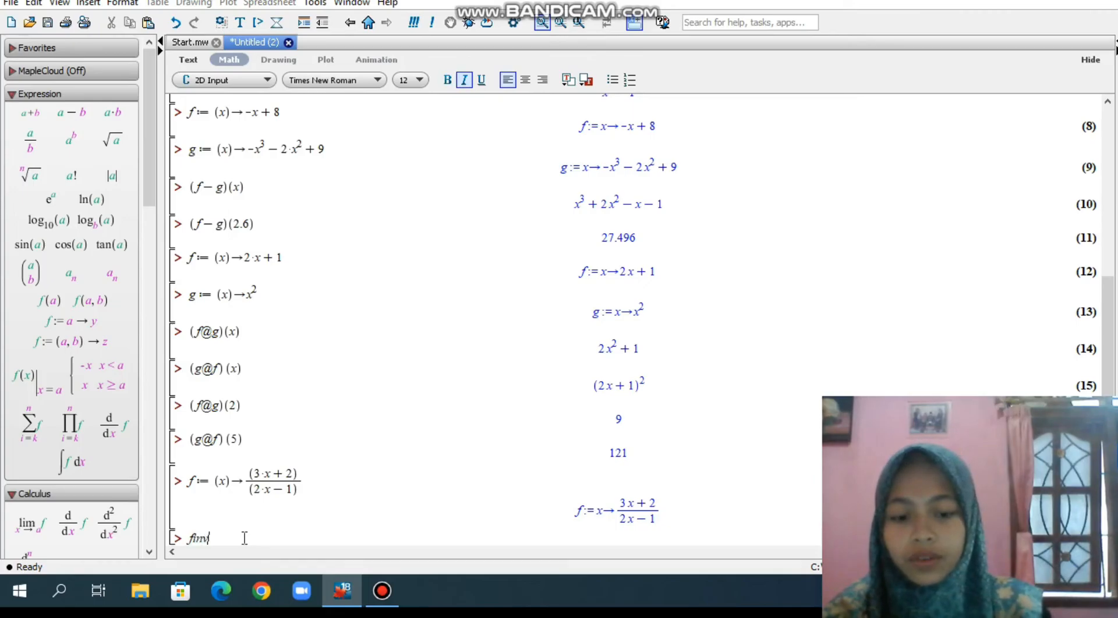
{"action": "type", "text": "v"}
{"action": "type", "text": ":="}
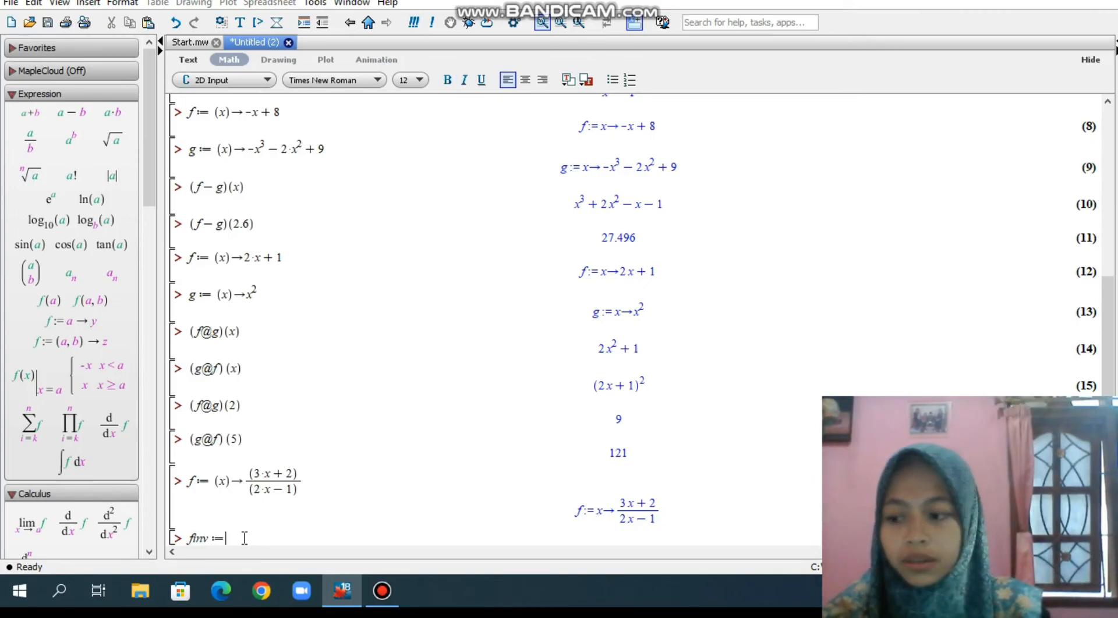
{"action": "type", "text": "(x)"}
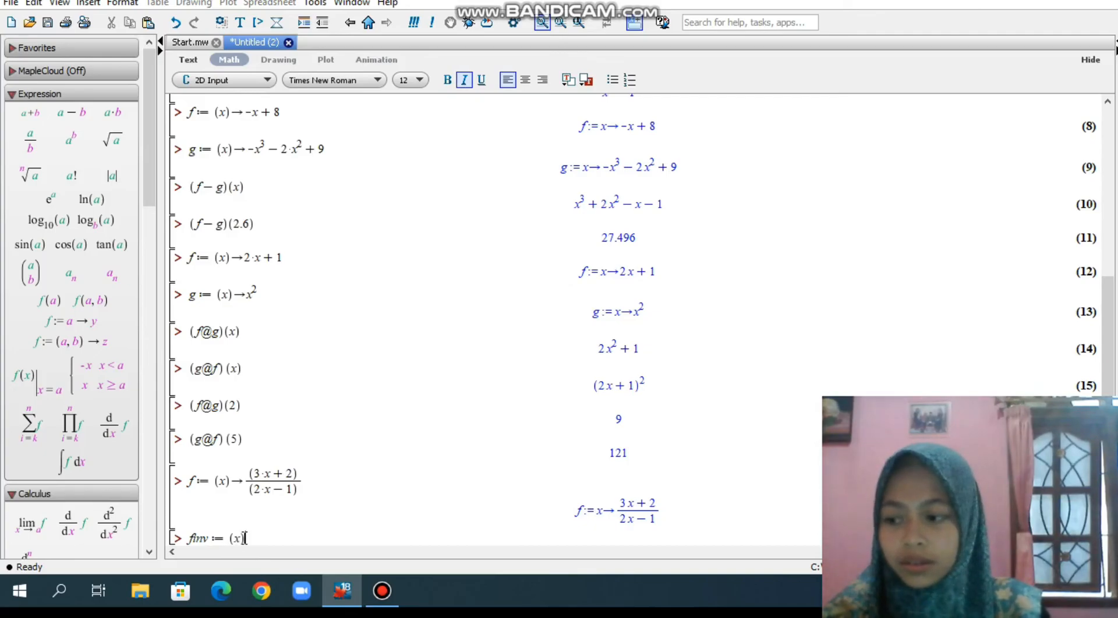
{"action": "type", "text": "->"}
{"action": "type", "text": "solve"}
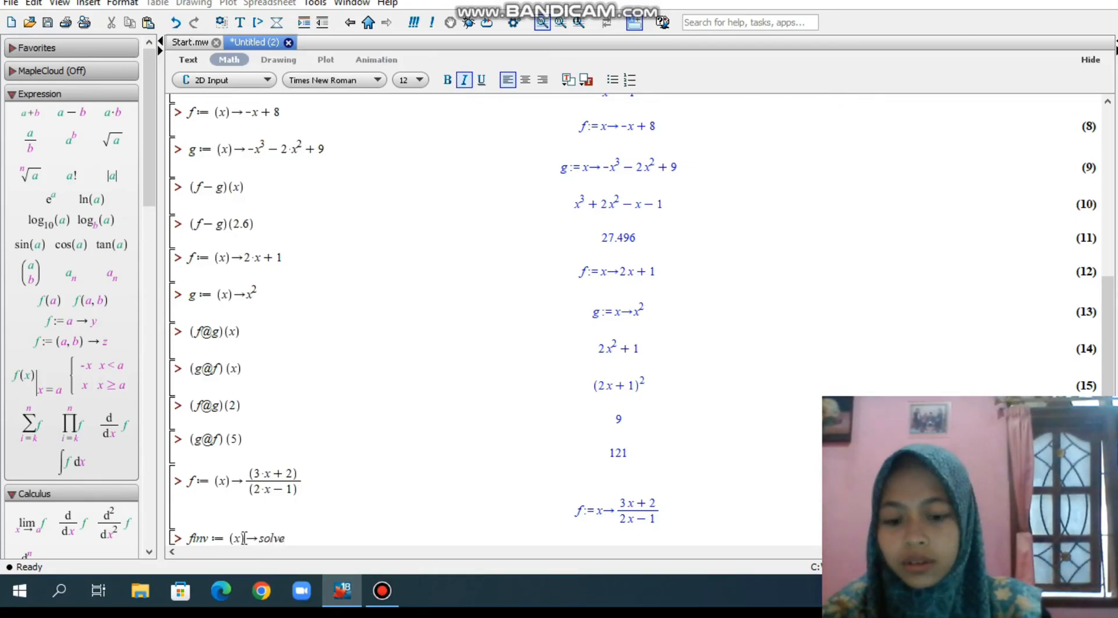
{"action": "type", "text": "("}
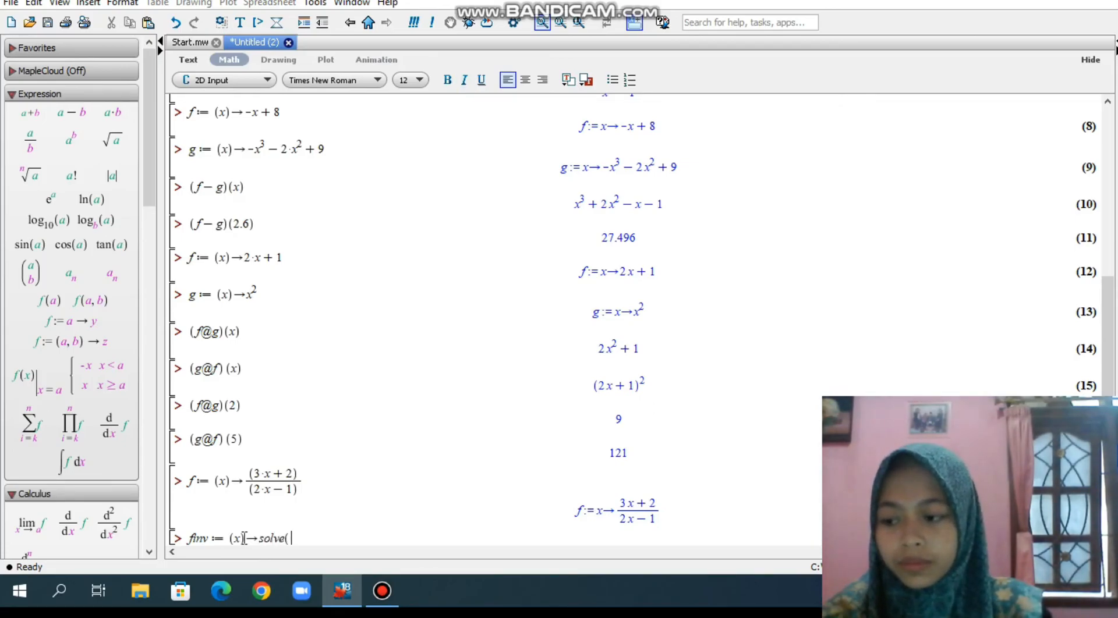